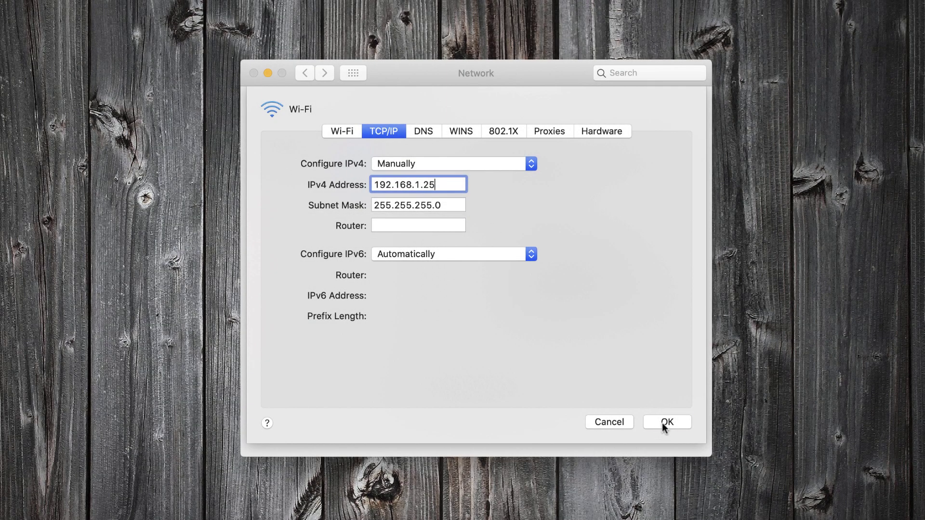
# - Confirm the manual Wi-Fi IPv4 address 192.168.1.25, close Network preferences, and launch Chrome
pyautogui.click(666, 422)
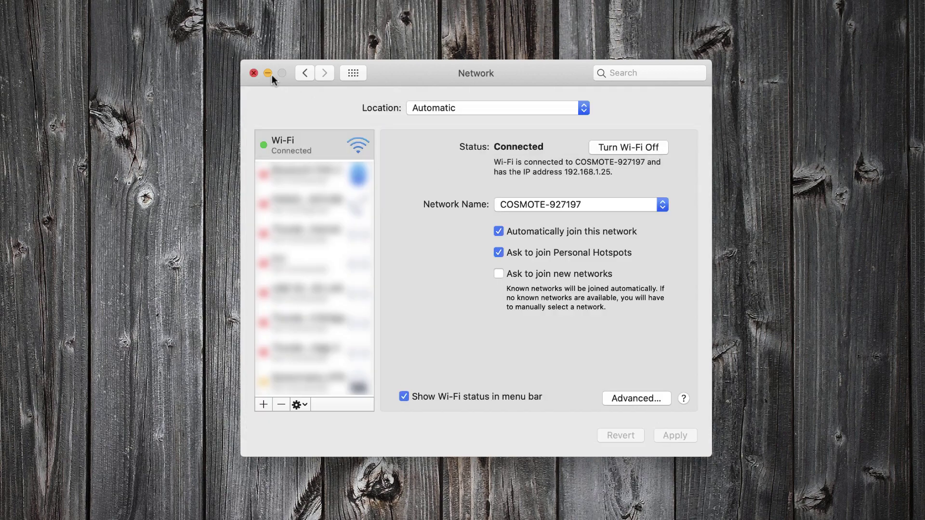
pyautogui.click(268, 73)
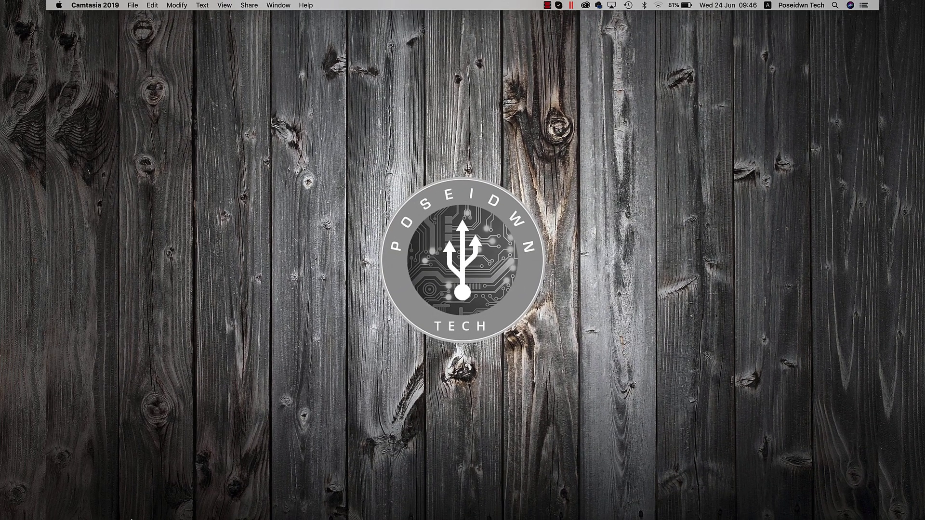
pyautogui.moveTo(131, 519)
pyautogui.click(651, 506)
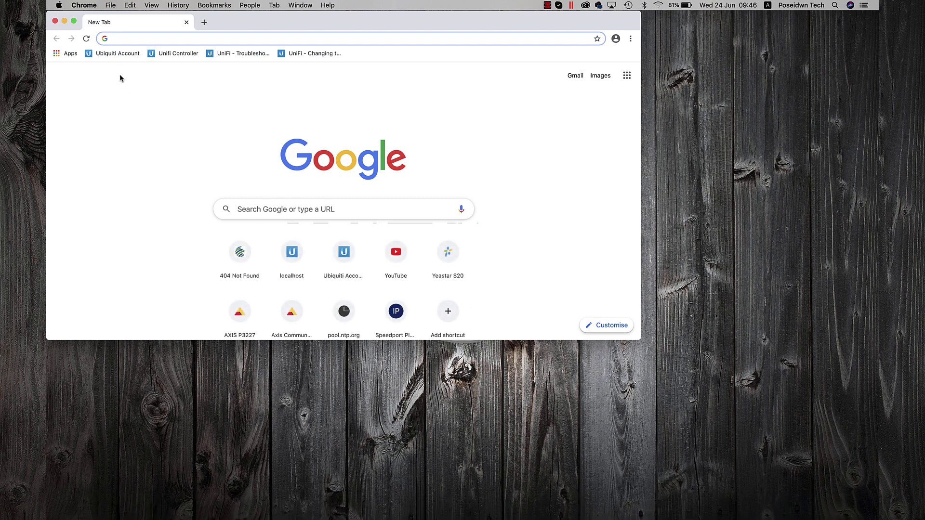
# - Load the recorder at 192.168.1.108 in a maximized Chrome window and move to password protection
pyautogui.click(73, 22)
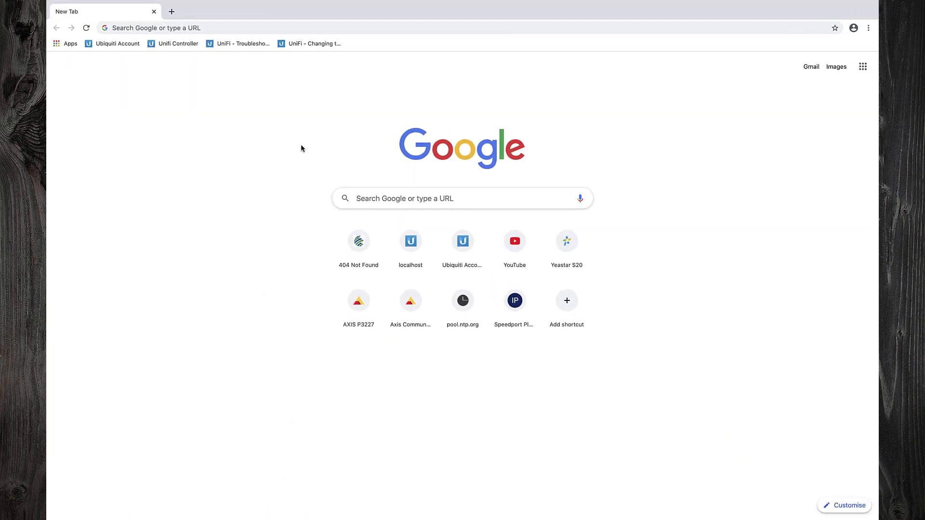
pyautogui.write('192')
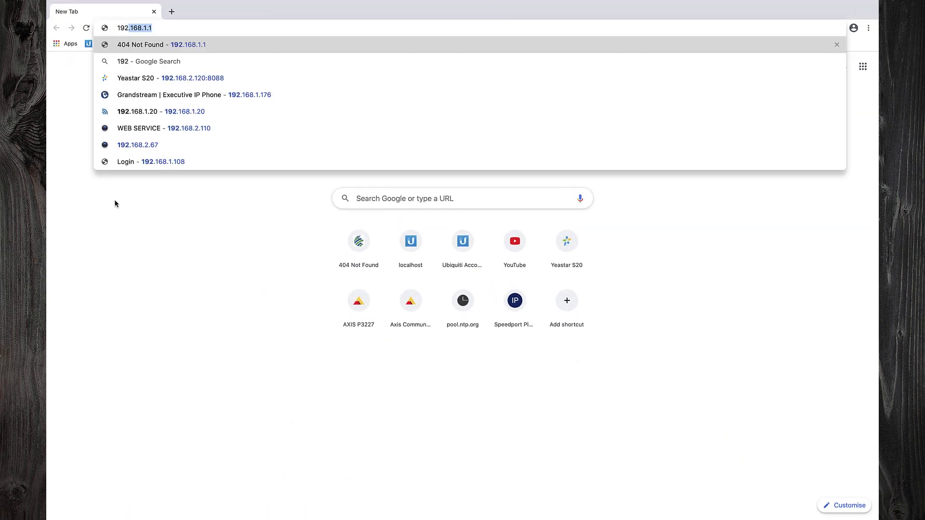
pyautogui.write('.168.1.')
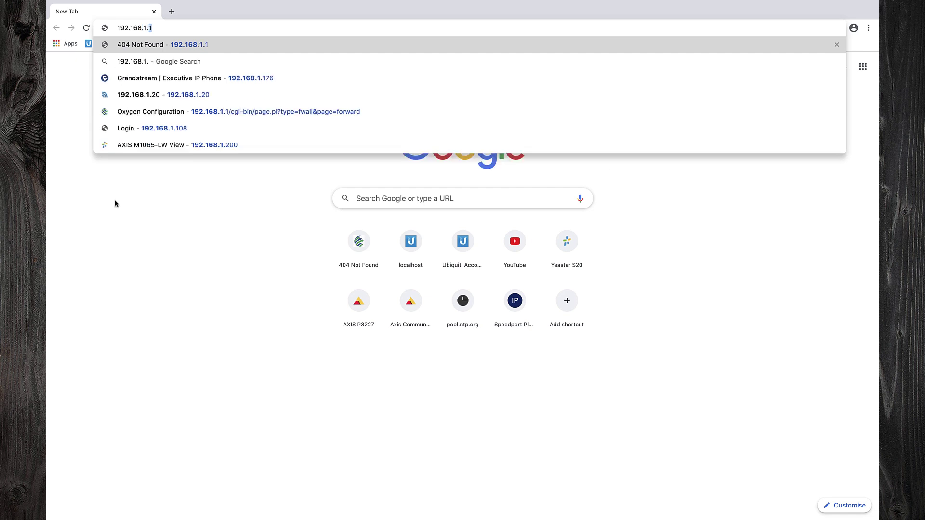
pyautogui.write('108')
pyautogui.press('Return')
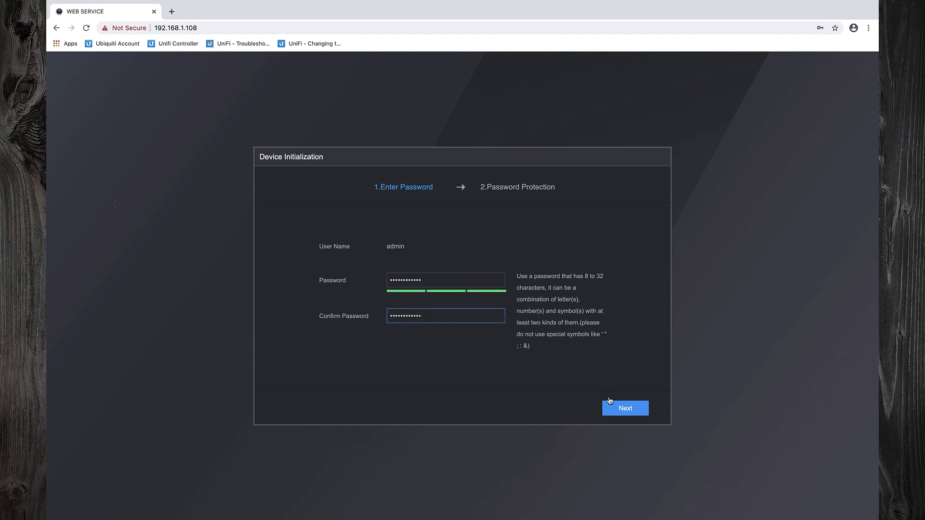
pyautogui.click(615, 408)
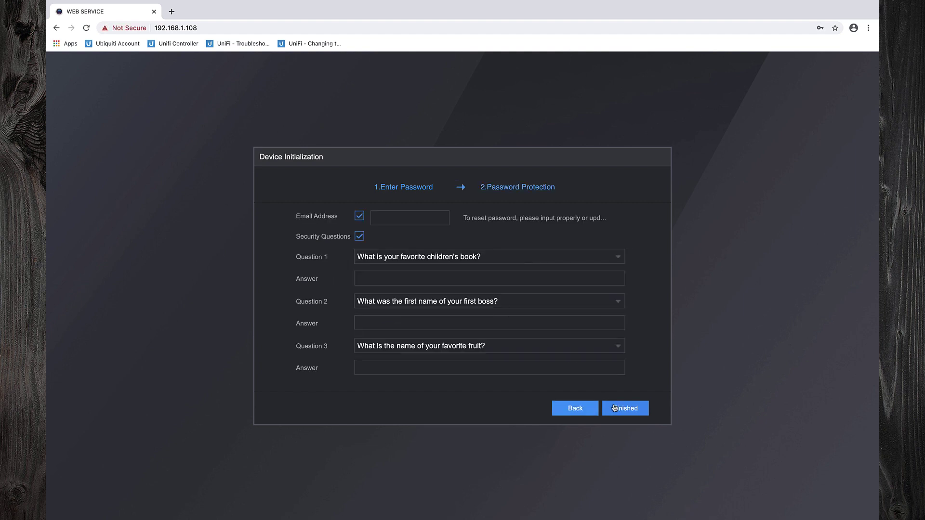
# - Enter the recovery e-mail and answer Question 1, the dream job question
pyautogui.click(379, 219)
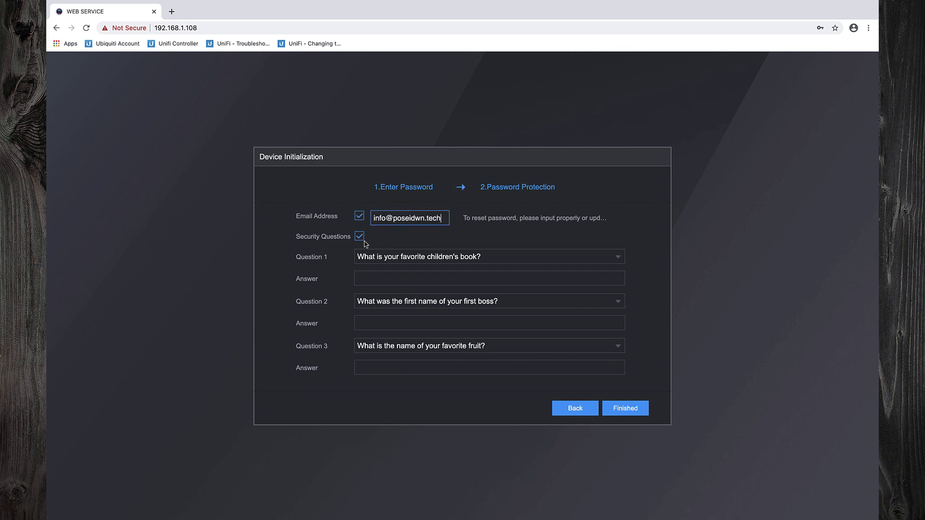
pyautogui.click(380, 256)
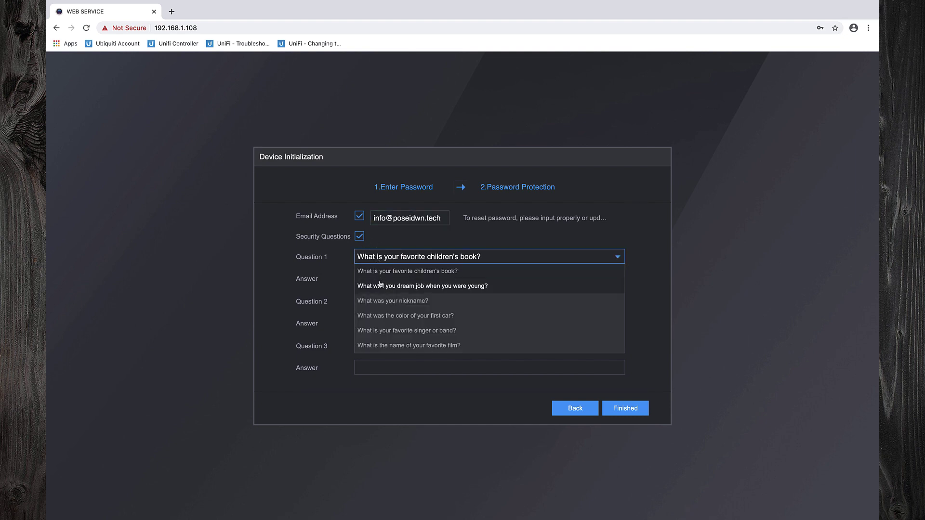
pyautogui.click(380, 287)
pyautogui.click(381, 279)
pyautogui.write('Poseidwn Tech')
# - Answer the cellphone brand and favorite fruit security questions, then finish initialization
pyautogui.click(396, 303)
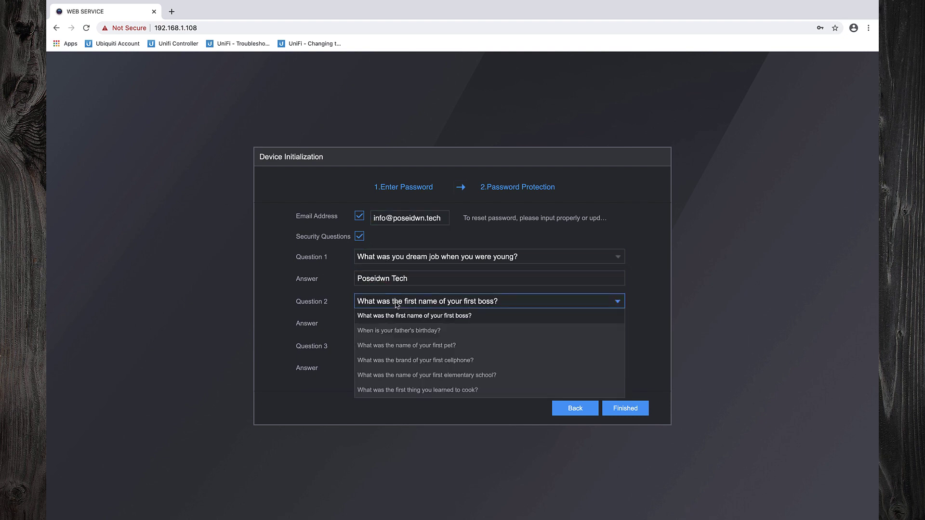
pyautogui.click(414, 360)
pyautogui.click(393, 323)
pyautogui.write('Nokia')
pyautogui.click(413, 345)
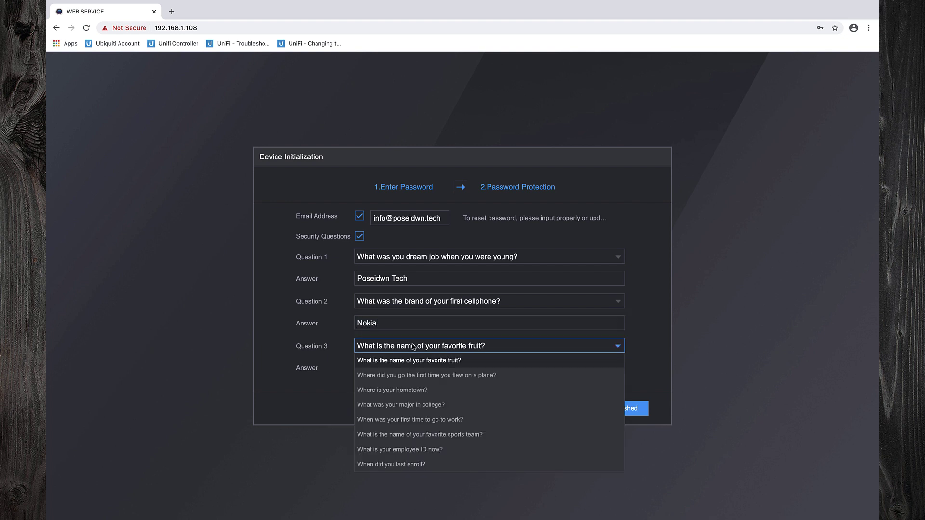
pyautogui.click(409, 361)
pyautogui.click(410, 368)
pyautogui.write('Watermelon')
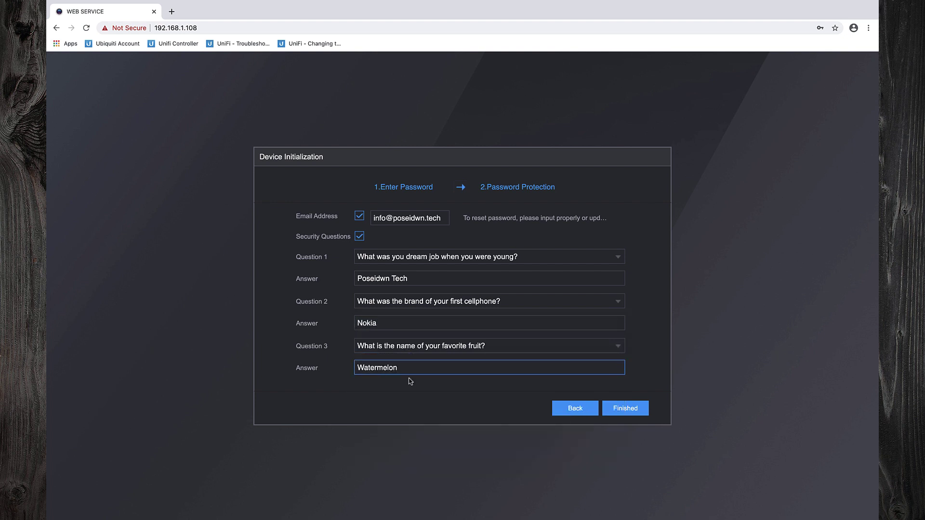
pyautogui.click(617, 410)
# - Log in to the recorder web interface as admin
pyautogui.write('admin')
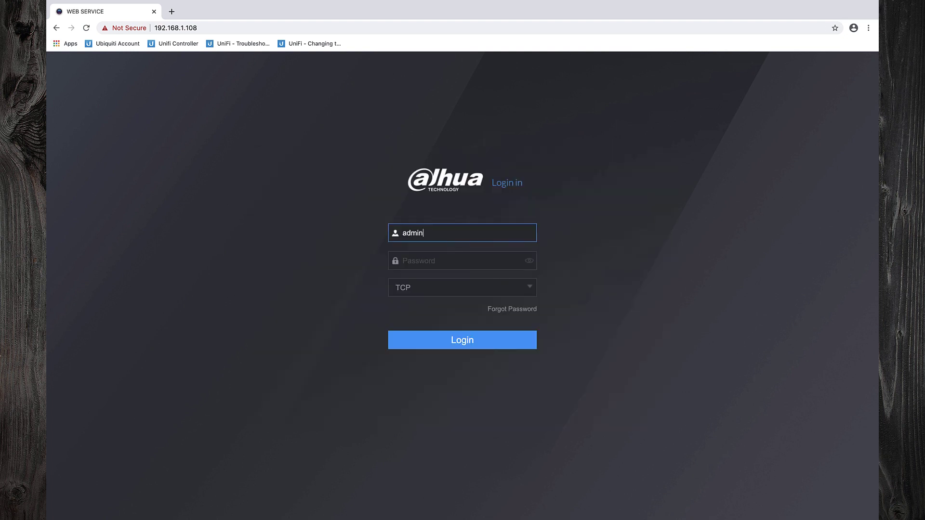
pyautogui.press('Tab')
pyautogui.write('********')
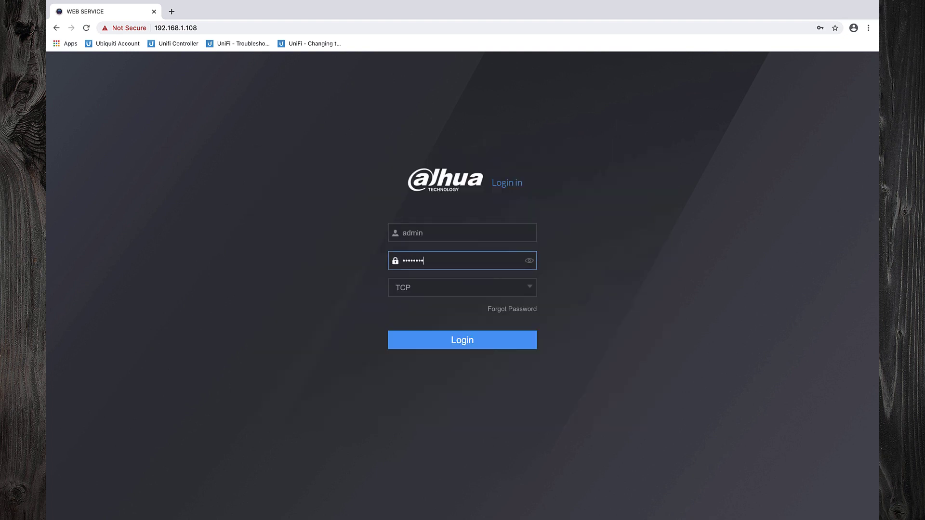
pyautogui.write('*****')
pyautogui.click(427, 346)
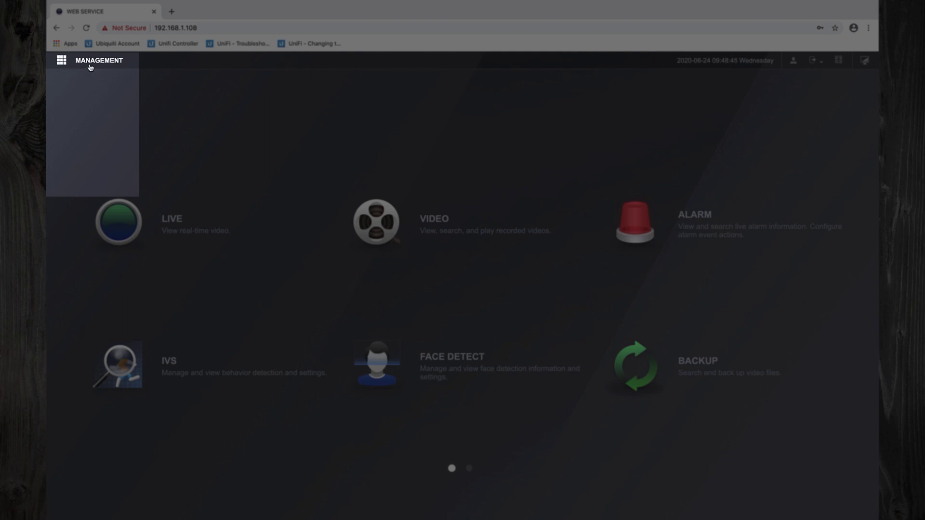
# - Change the recorder's TCP/IP address to 192.168.2.20 and save it
pyautogui.click(91, 67)
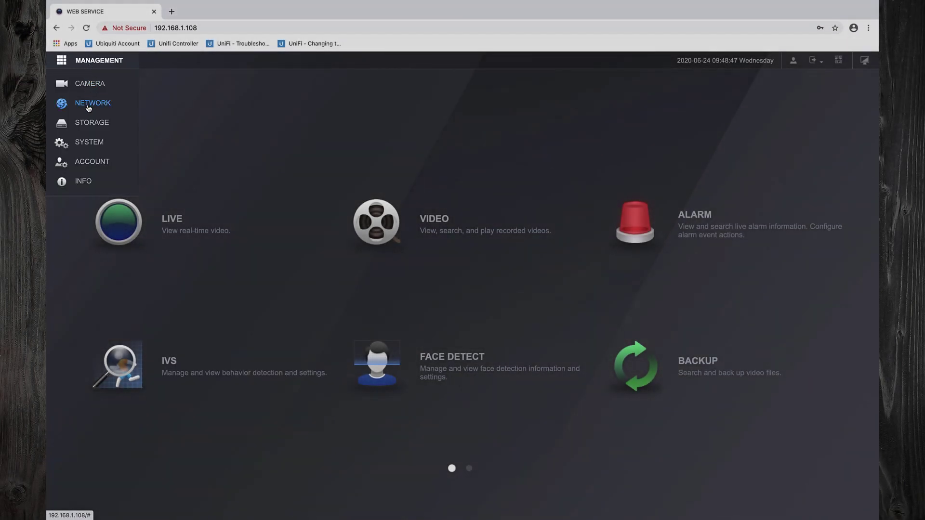
pyautogui.click(90, 102)
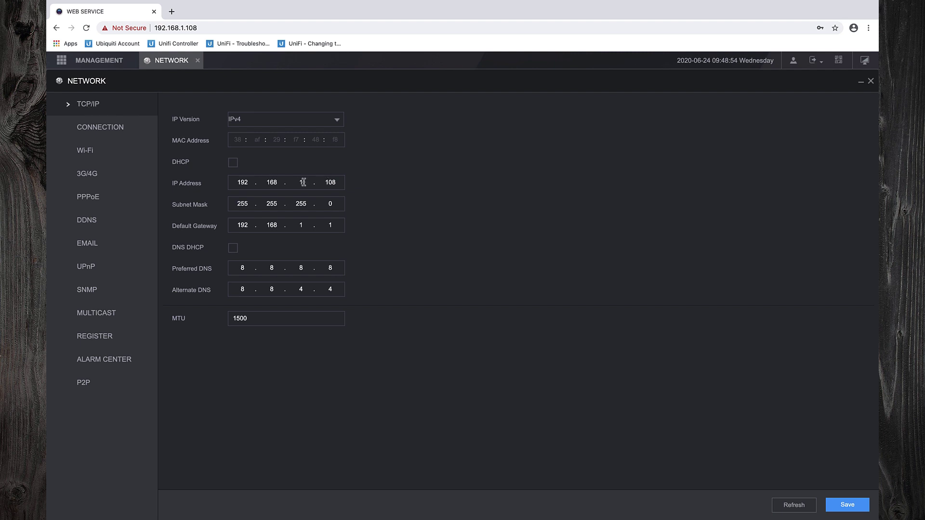
pyautogui.write('2')
pyautogui.press('Tab')
pyautogui.write('20')
pyautogui.click(842, 503)
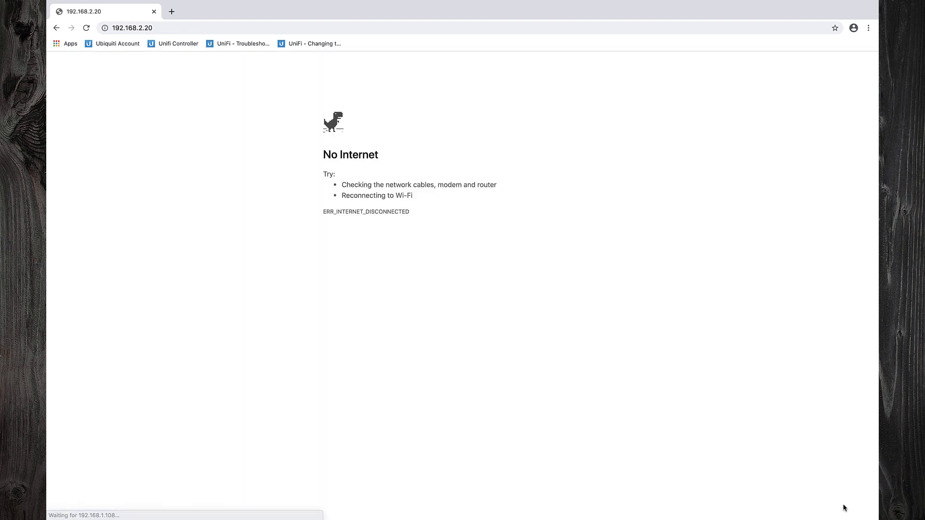
# - Switch the Mac's Wi-Fi IPv4 configuration to DHCP, apply it, and close Network preferences
pyautogui.moveTo(557, 4)
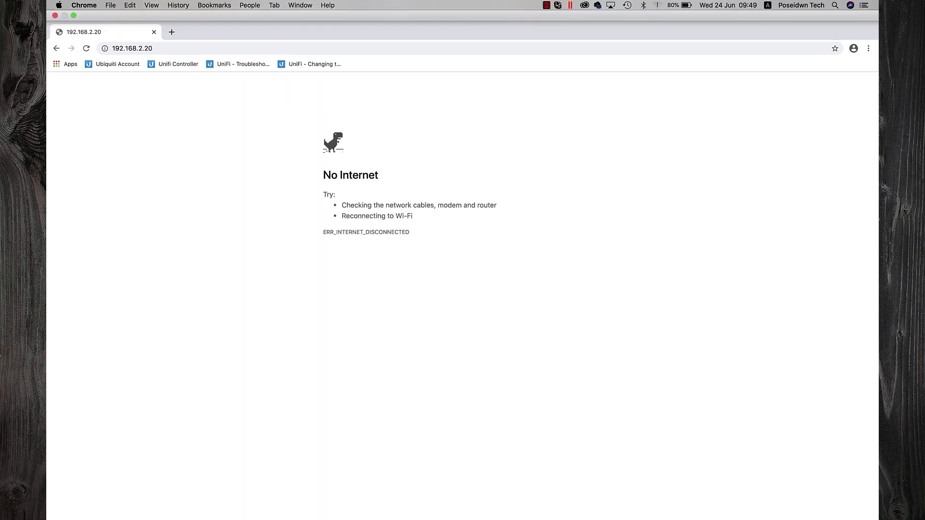
pyautogui.click(656, 6)
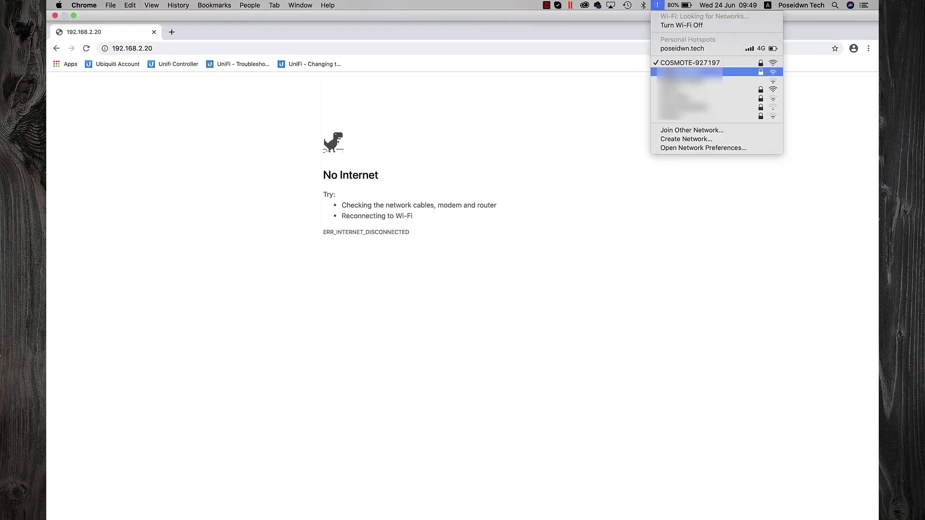
pyautogui.click(668, 147)
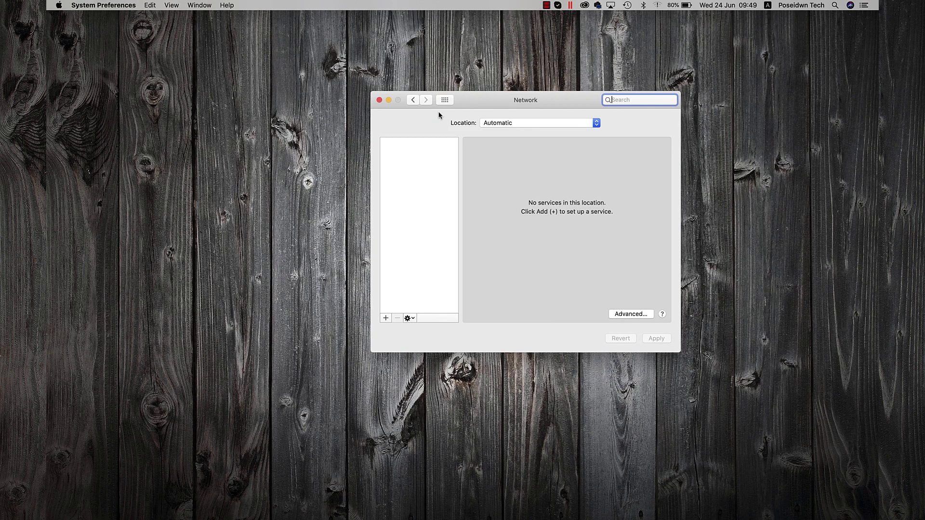
pyautogui.click(616, 316)
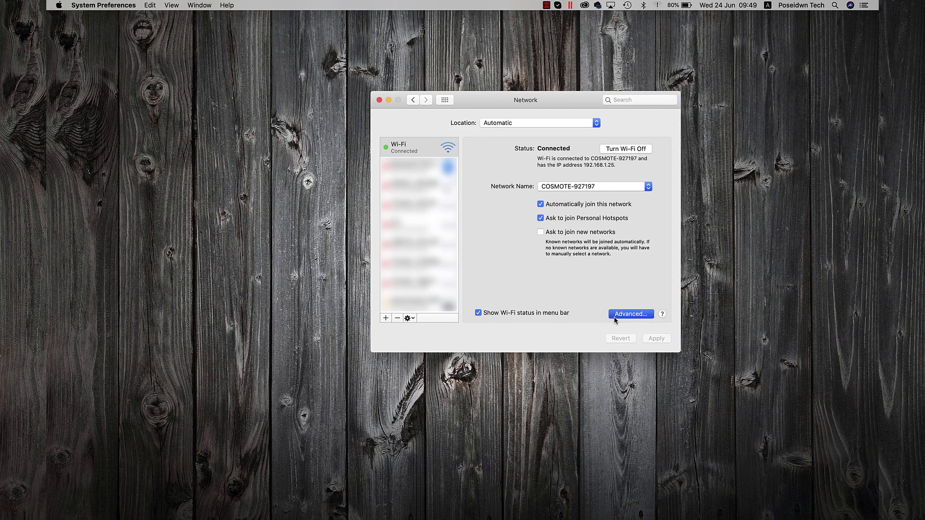
pyautogui.click(465, 139)
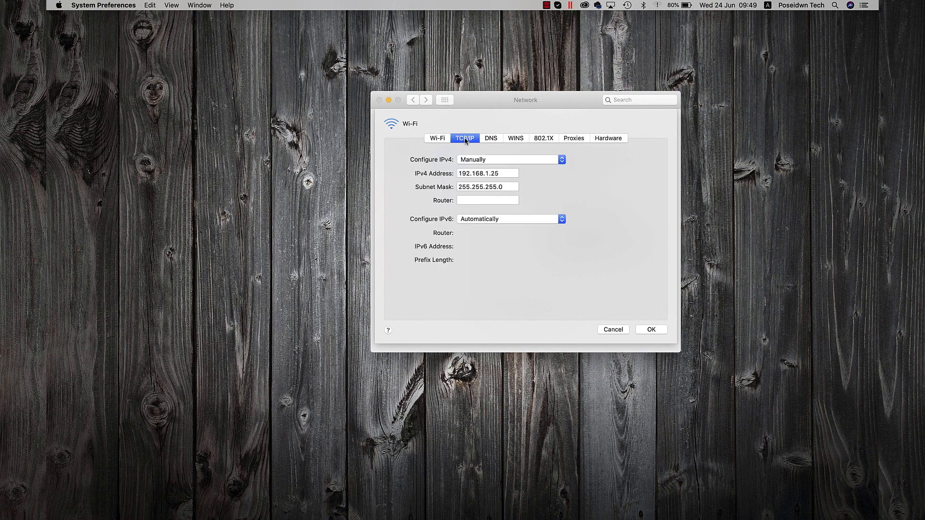
pyautogui.click(513, 159)
pyautogui.click(477, 131)
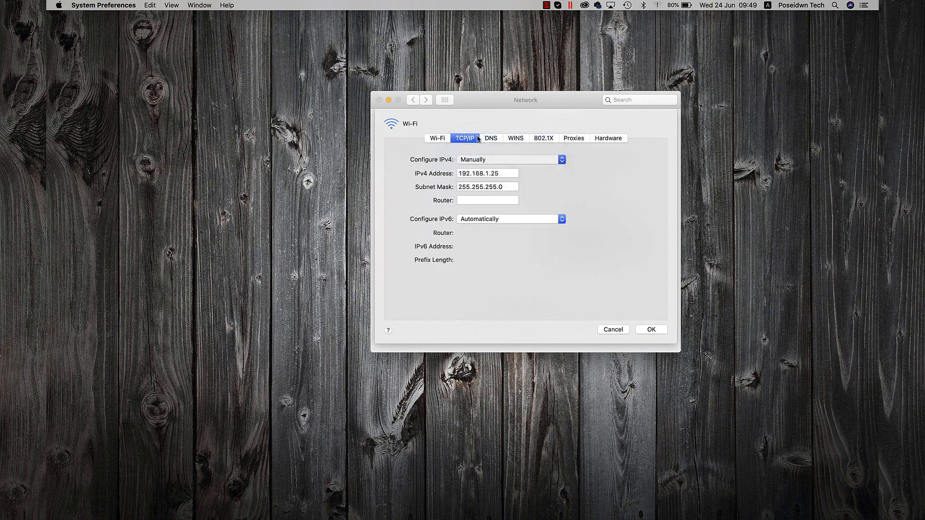
pyautogui.click(651, 330)
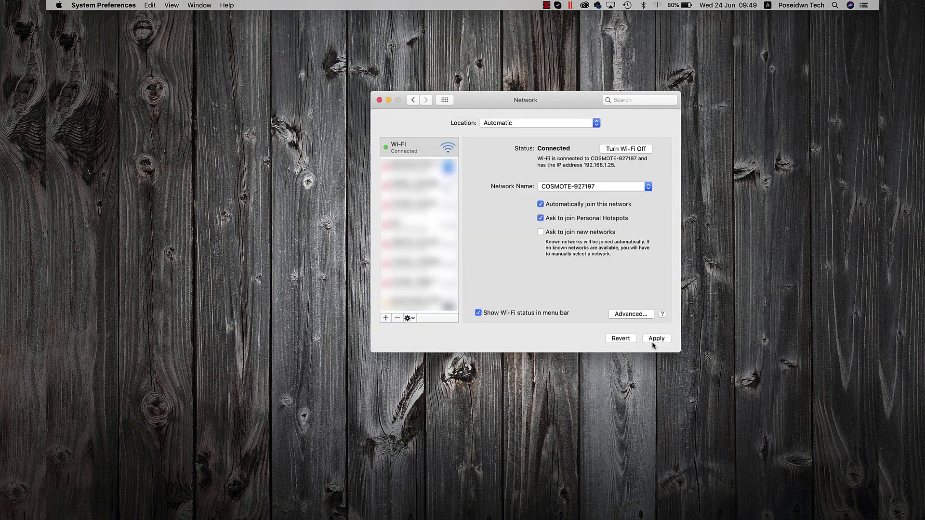
pyautogui.click(656, 338)
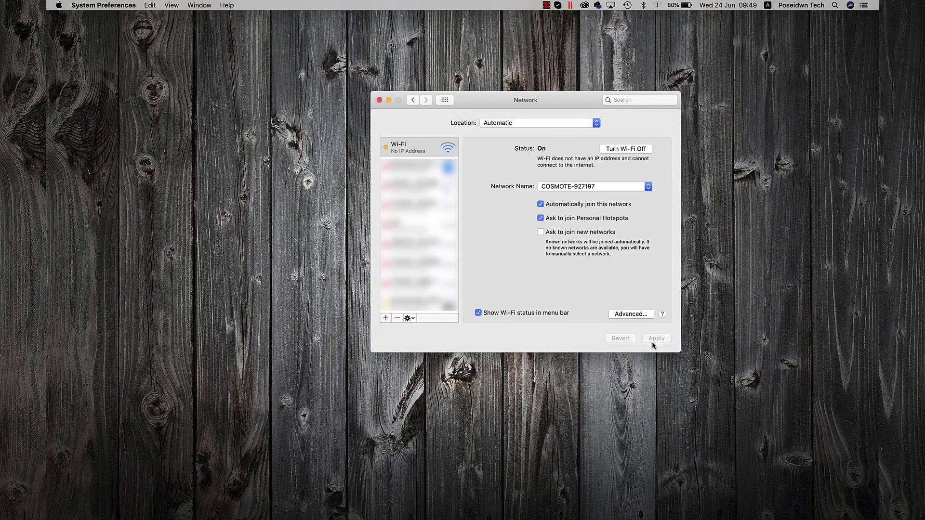
pyautogui.click(379, 100)
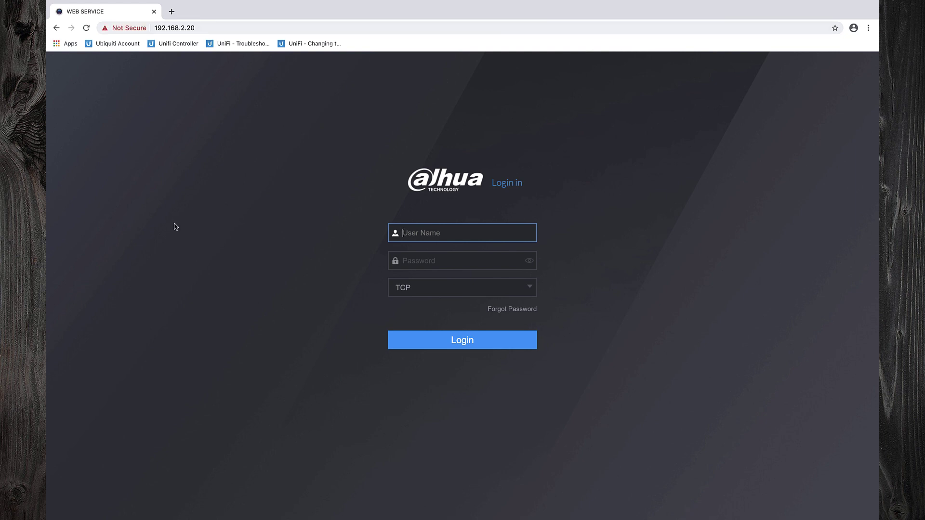
# - Log in to the recorder as admin
pyautogui.write('admin')
pyautogui.press('Tab')
pyautogui.write('••••••••')
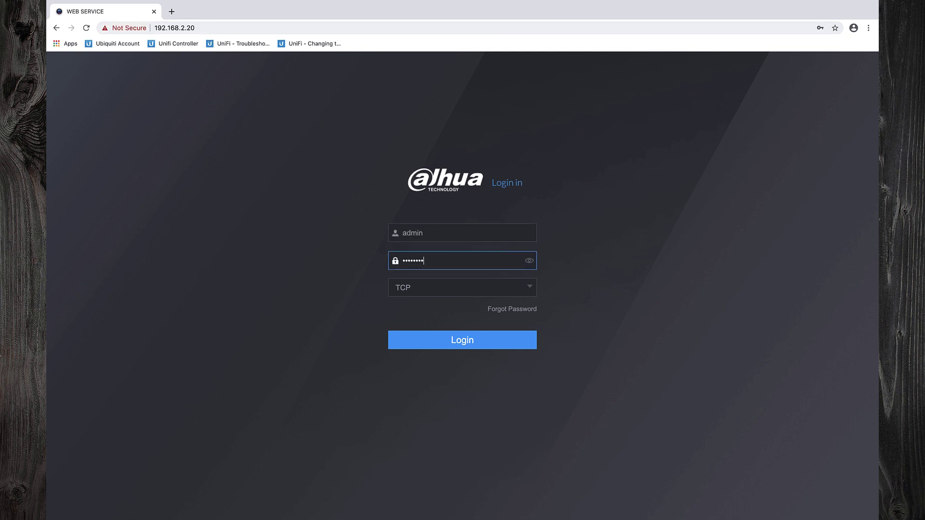
pyautogui.write('••••')
pyautogui.press('Return')
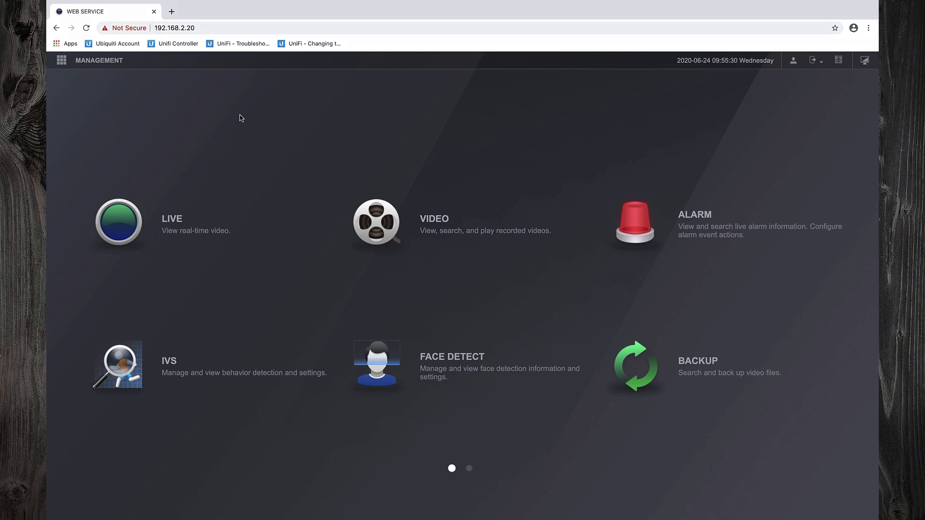
# - Check the HTTP port stays 80, then save P2P settings with P2P enabled
pyautogui.click(91, 62)
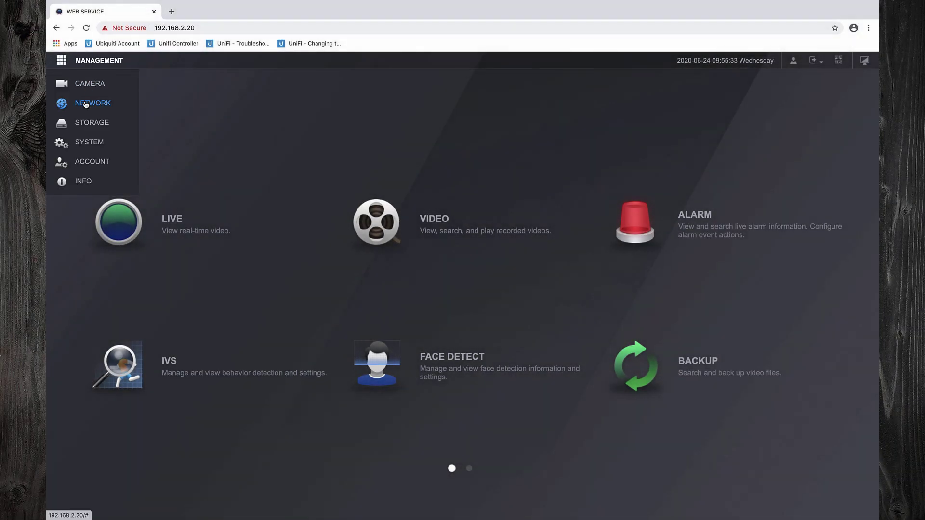
pyautogui.click(91, 102)
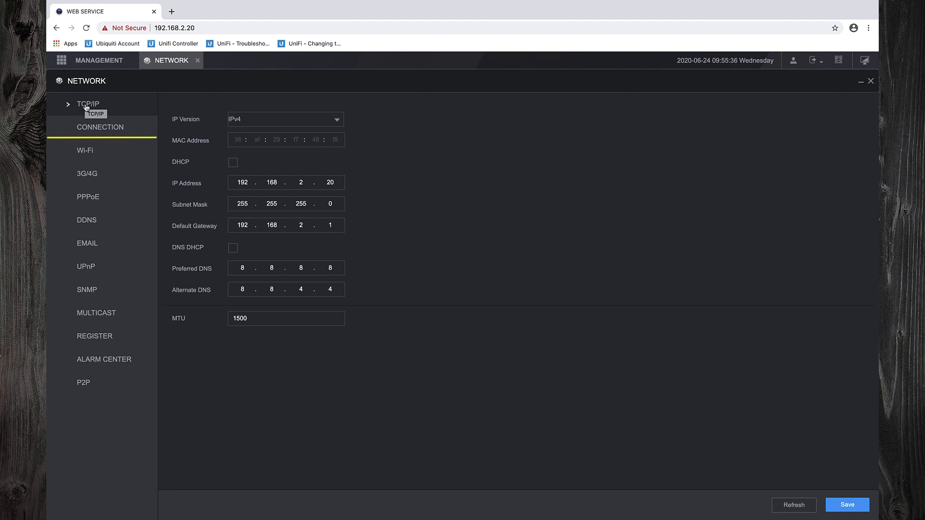
pyautogui.click(91, 130)
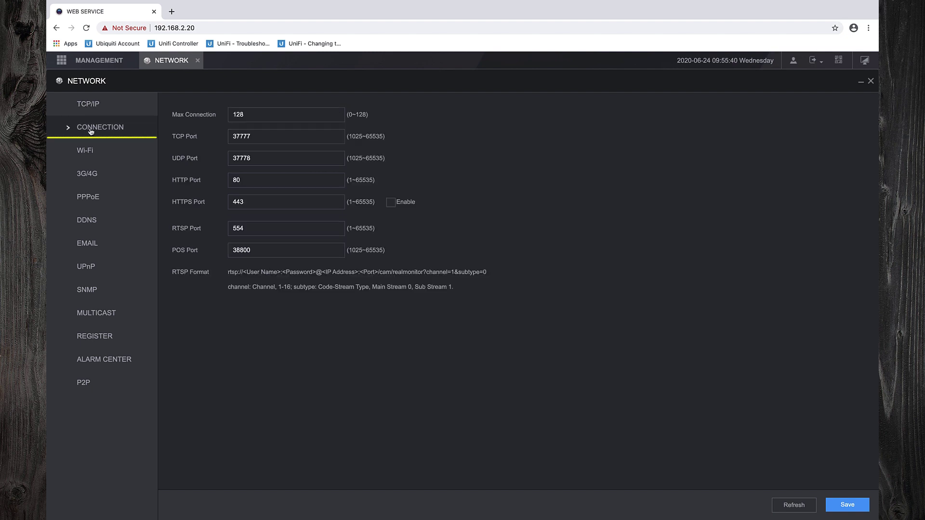
pyautogui.doubleClick(258, 181)
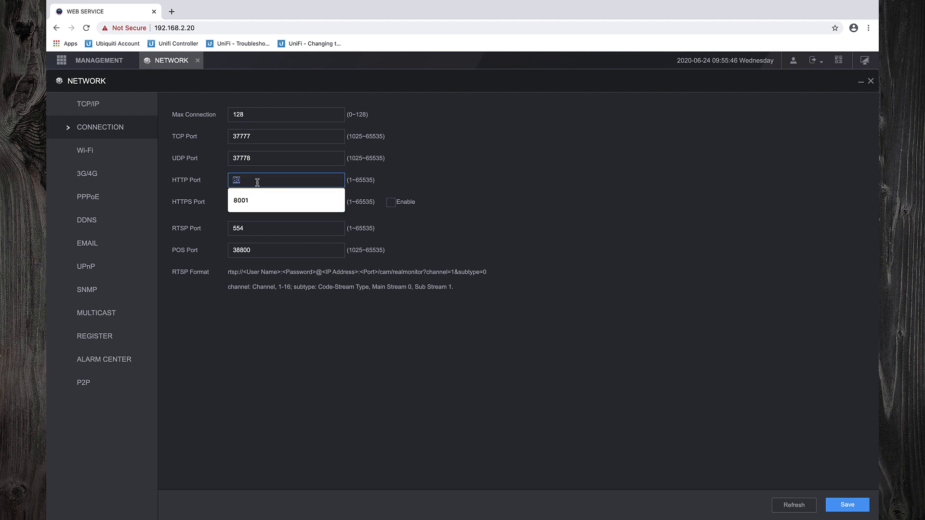
pyautogui.click(294, 330)
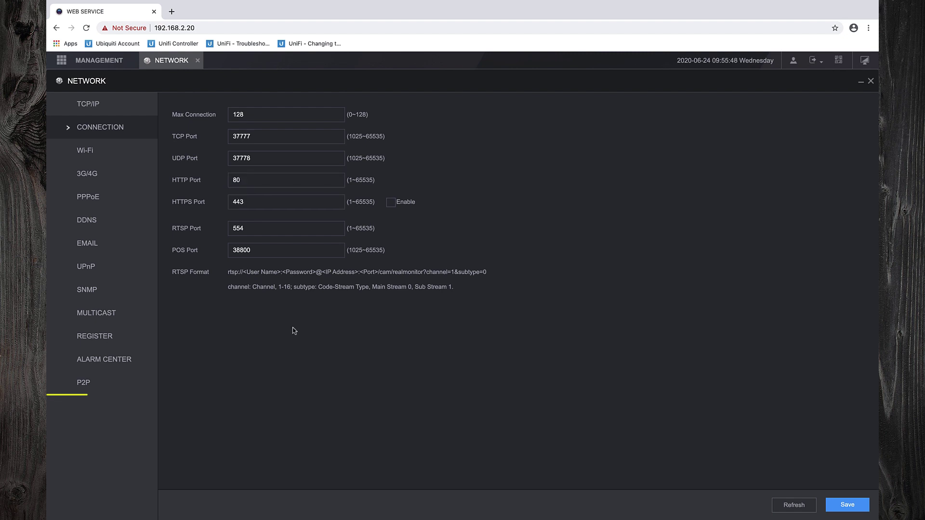
pyautogui.click(109, 390)
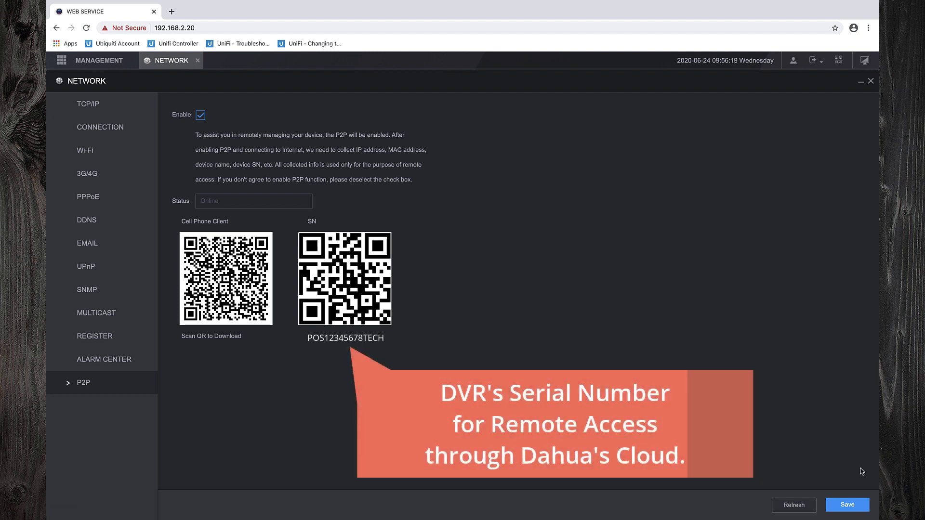
pyautogui.click(858, 502)
# - Format the sda hard drive in Storage > HDD Manager, leaving 3.63TB free
pyautogui.click(198, 61)
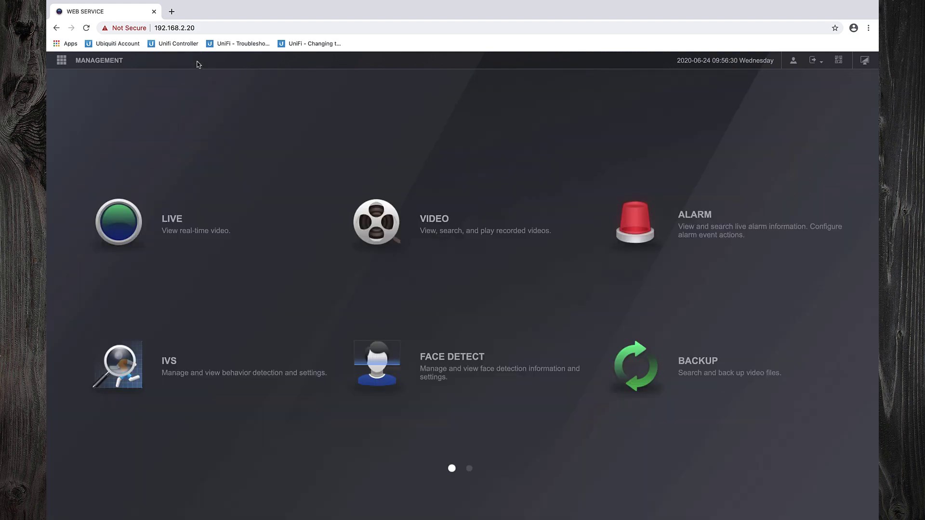
pyautogui.click(112, 63)
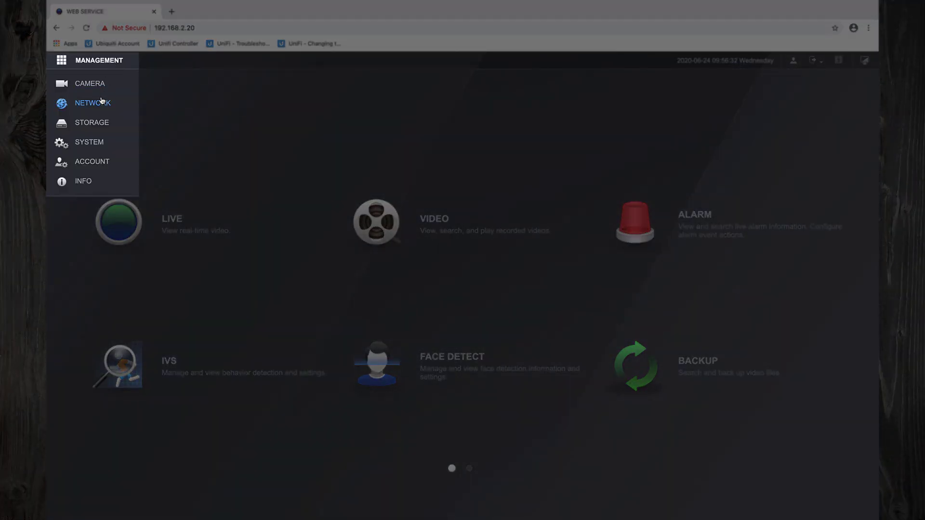
pyautogui.click(99, 122)
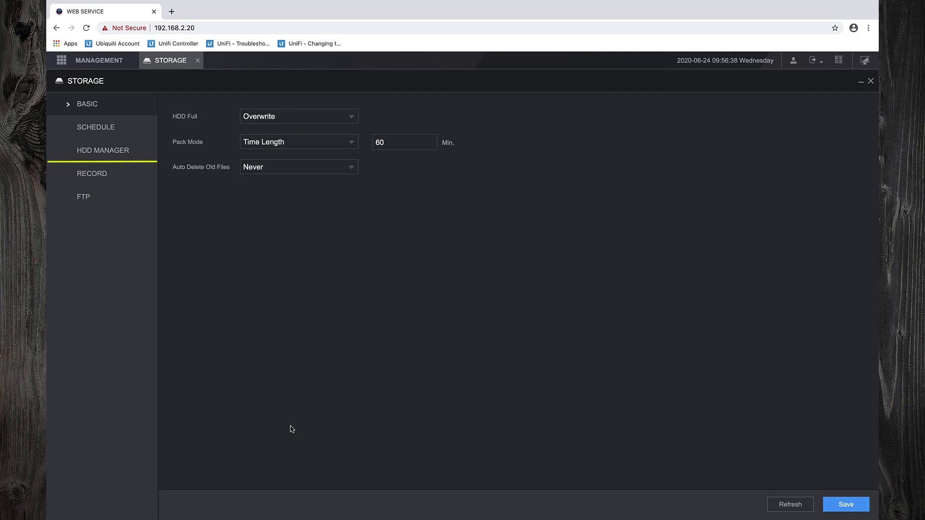
pyautogui.click(115, 156)
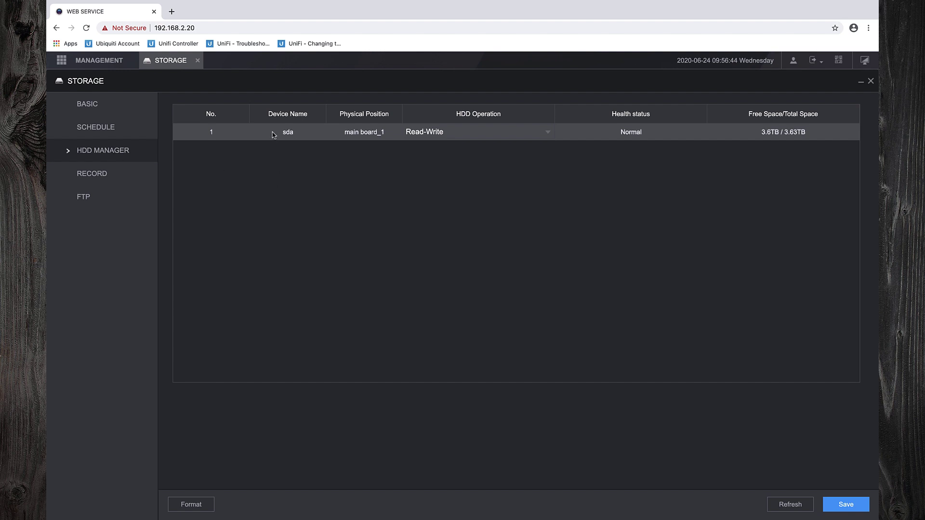
pyautogui.click(209, 506)
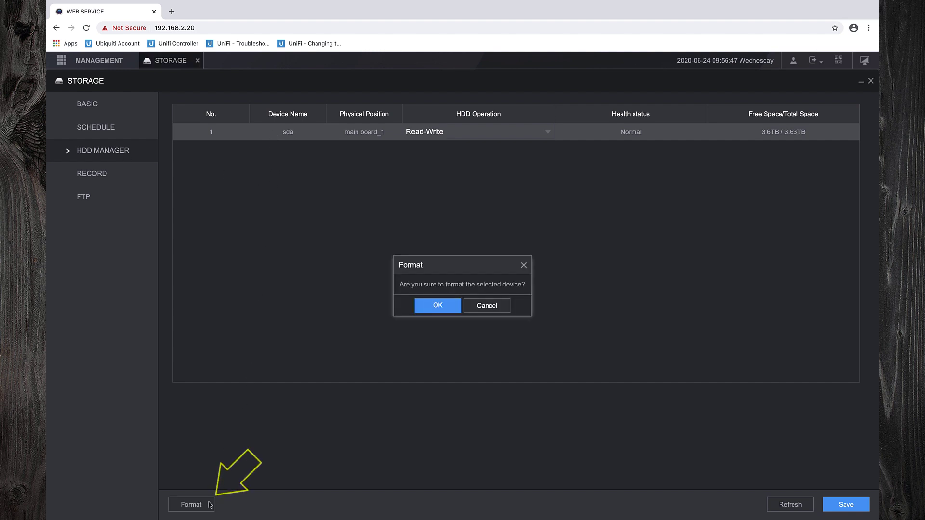
pyautogui.click(440, 307)
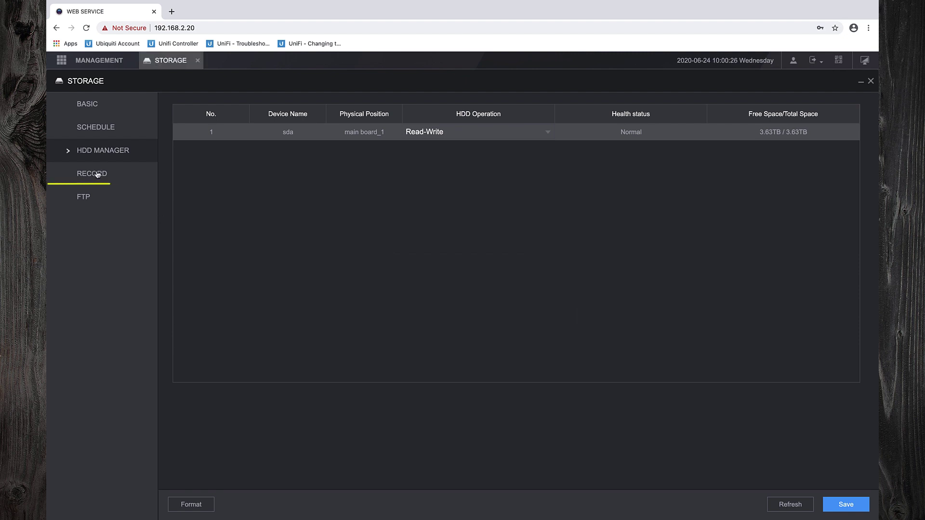
pyautogui.click(97, 175)
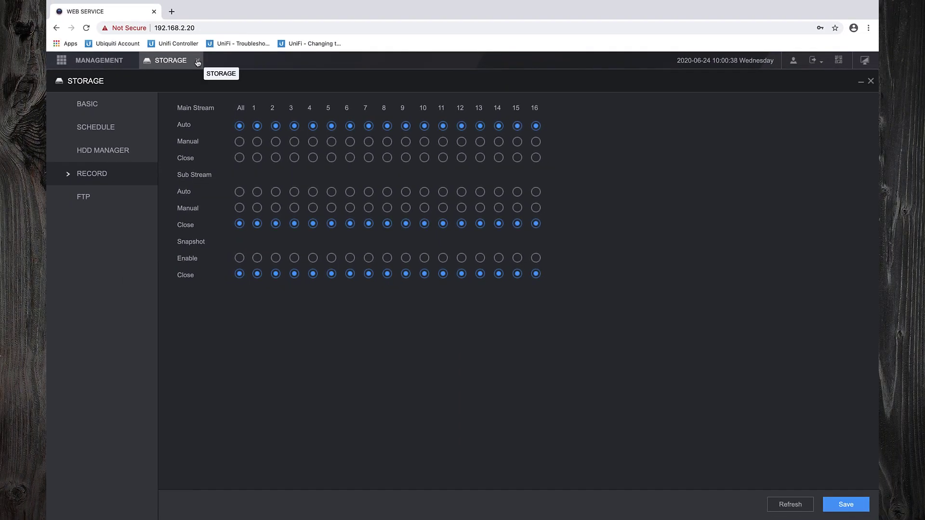
# - Set the Date&Time time zone to GMT+02:00 Athens
pyautogui.click(198, 61)
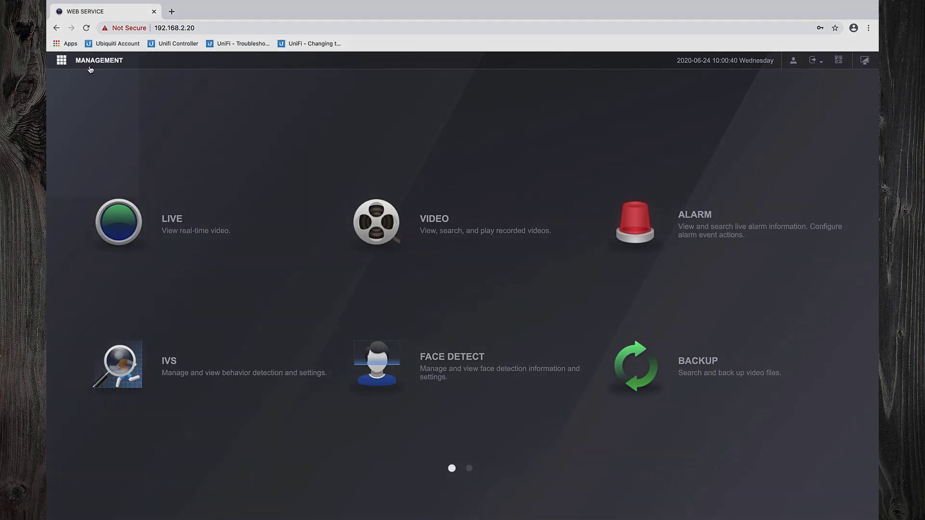
pyautogui.moveTo(96, 61)
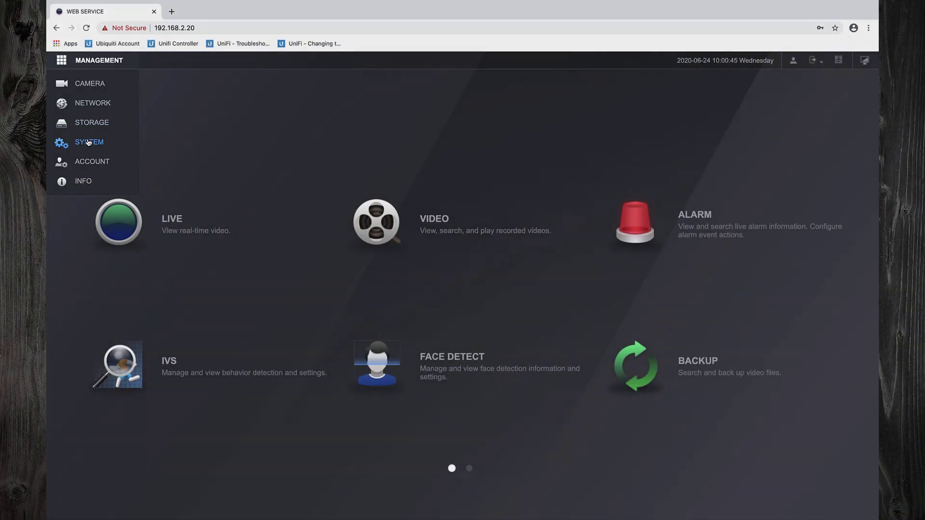
pyautogui.click(87, 142)
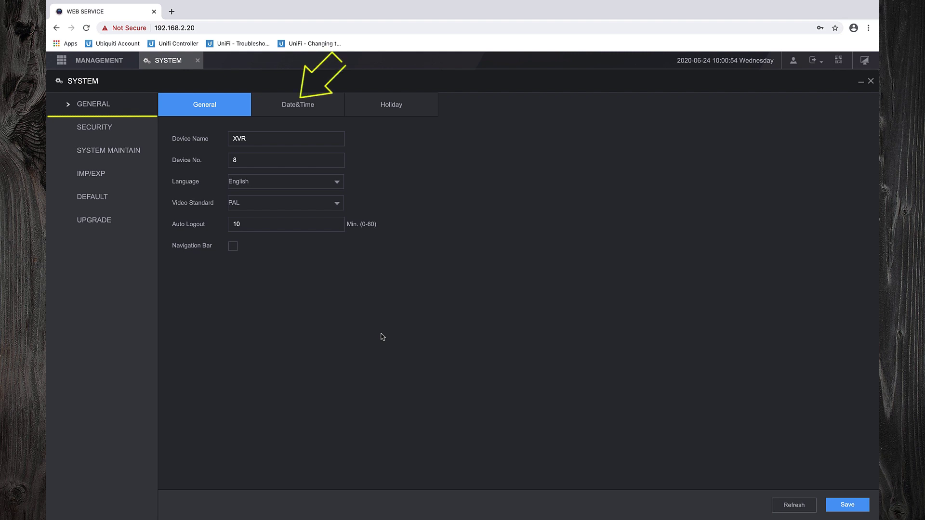
pyautogui.click(317, 116)
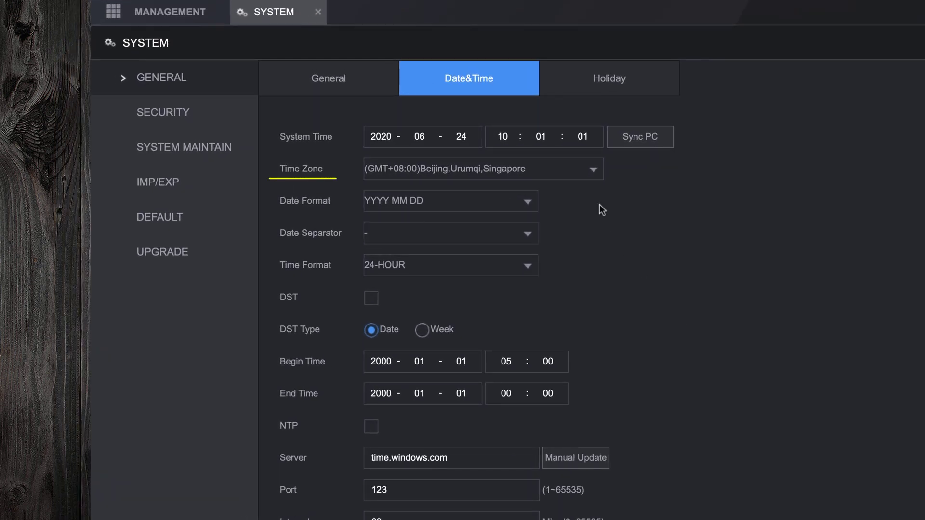
pyautogui.click(591, 172)
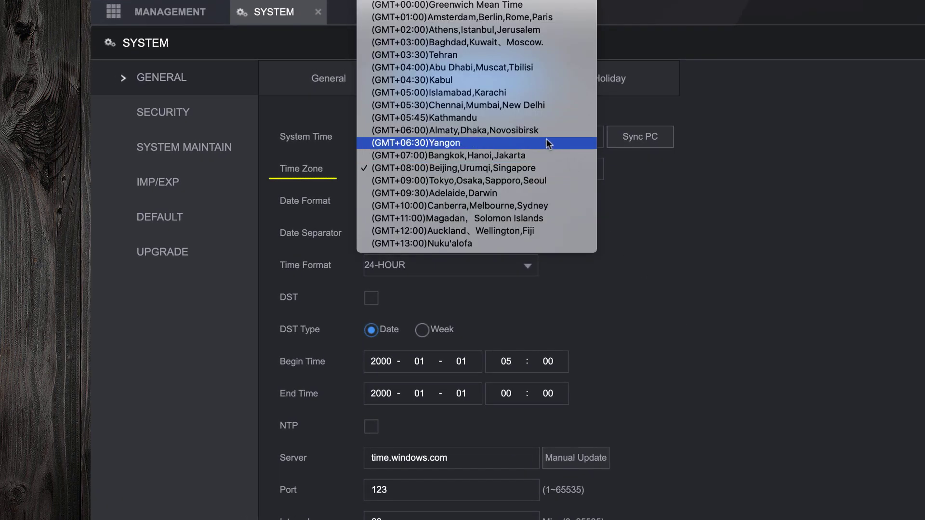
pyautogui.click(526, 33)
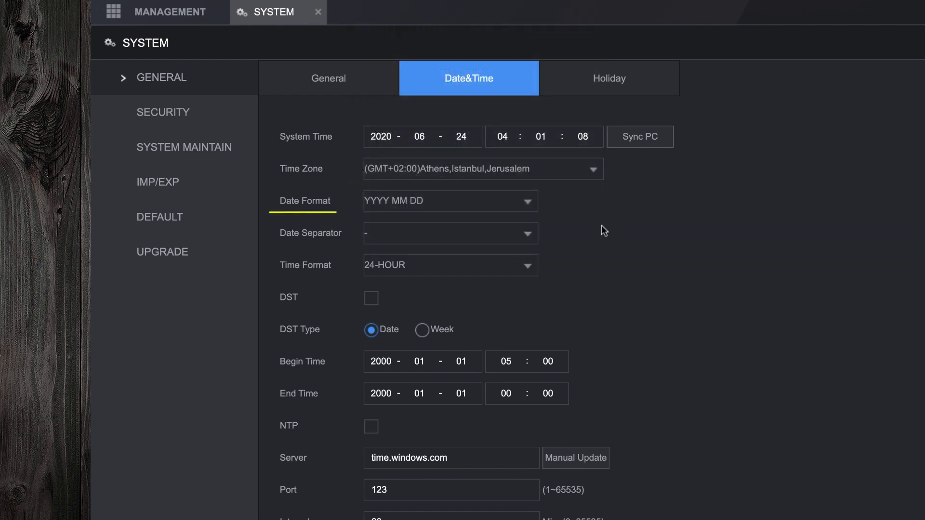
# - Use DD MM YYYY date format with a slash separator, keeping 24-HOUR time
pyautogui.click(530, 203)
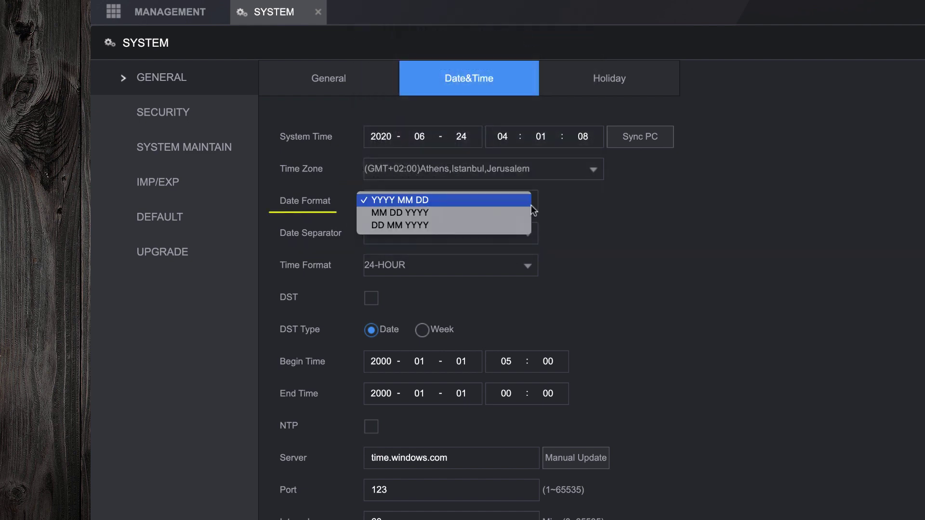
pyautogui.click(504, 228)
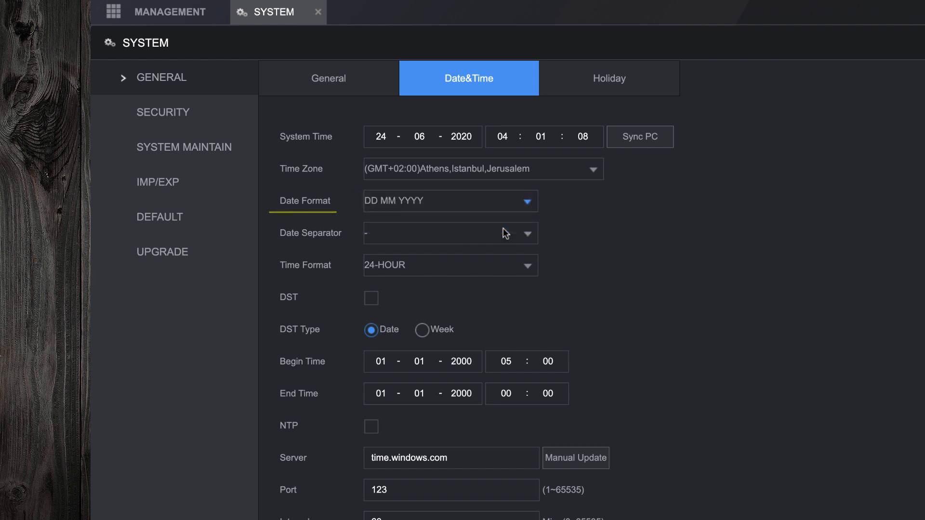
pyautogui.click(525, 239)
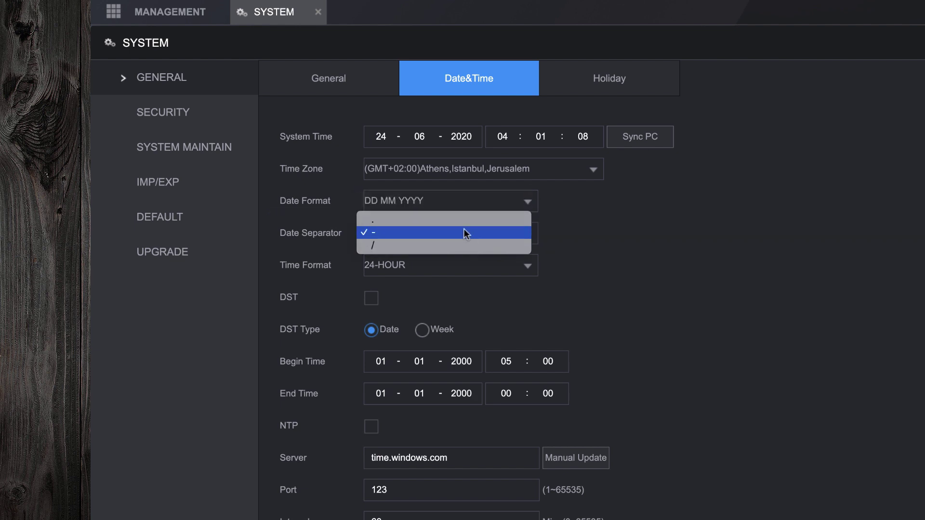
pyautogui.click(459, 247)
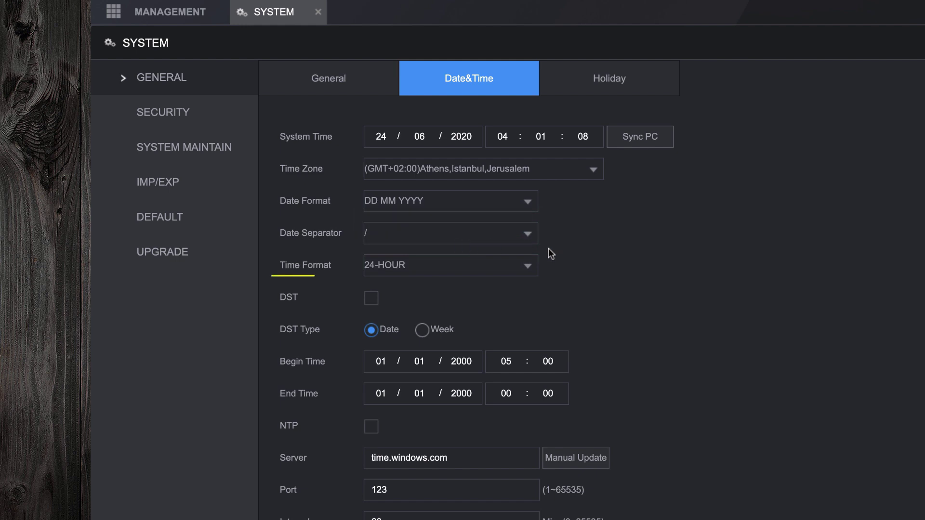
pyautogui.click(521, 266)
pyautogui.click(521, 266)
# - Set week-based daylight saving from March to October with end hour 05
pyautogui.click(423, 331)
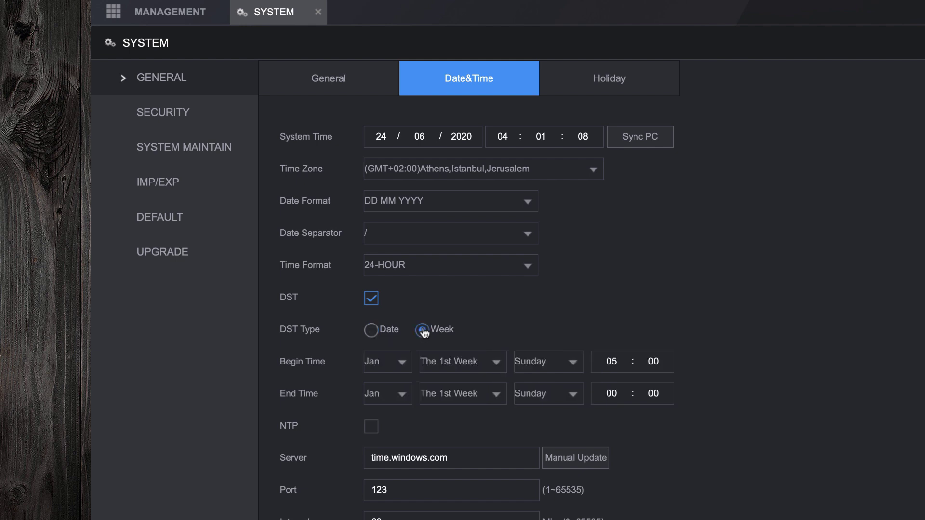
pyautogui.click(404, 362)
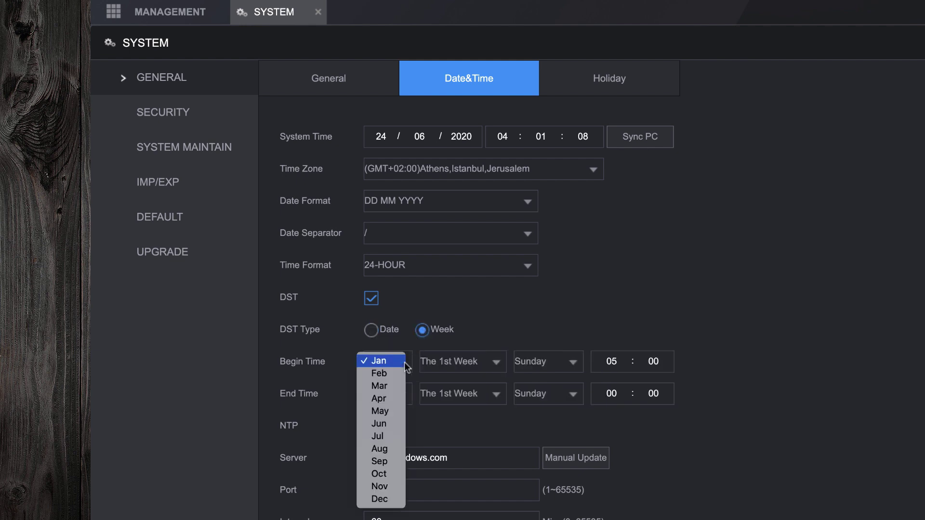
pyautogui.click(387, 388)
pyautogui.click(391, 394)
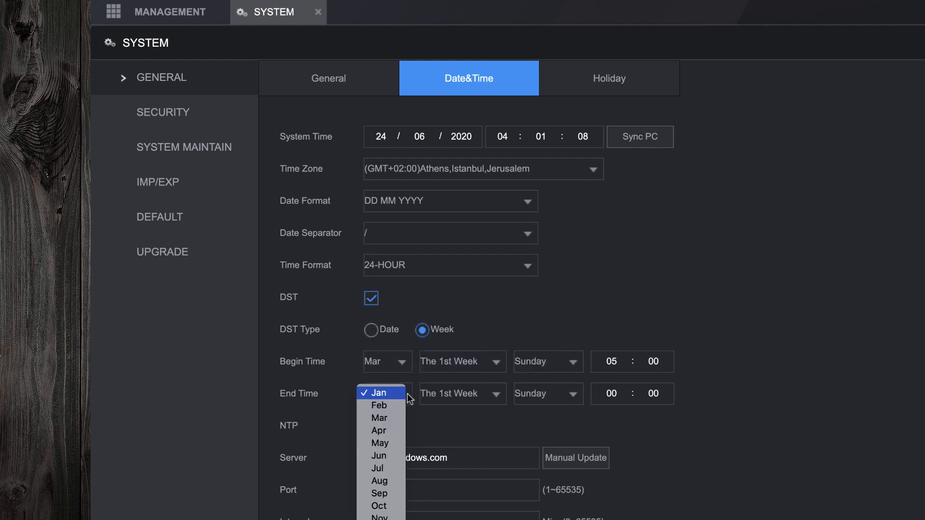
pyautogui.click(388, 503)
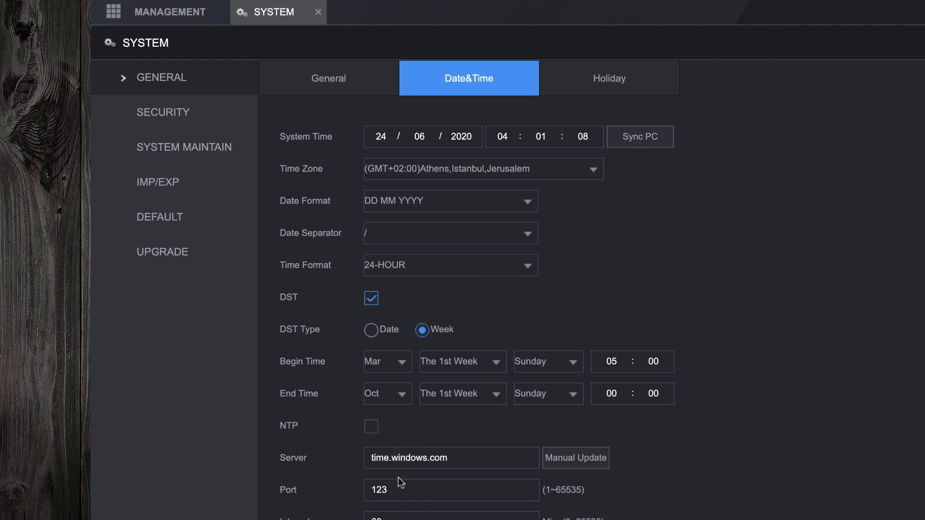
pyautogui.doubleClick(613, 394)
pyautogui.write('05')
# - Enable NTP with server pool.ntp.org and save the date and time settings
pyautogui.click(375, 432)
pyautogui.click(458, 457)
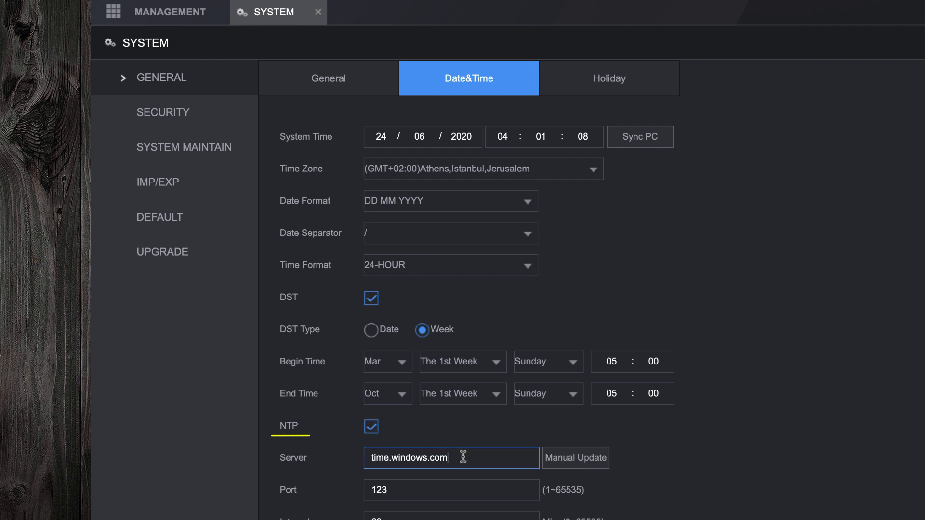
pyautogui.moveTo(458, 457); pyautogui.dragTo(333, 447)
pyautogui.write('pool')
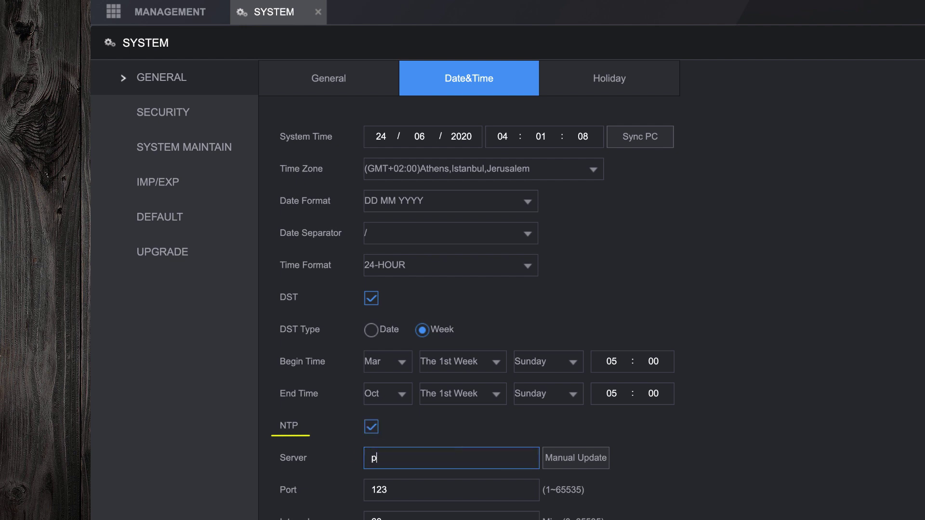
pyautogui.write('.ntp.org')
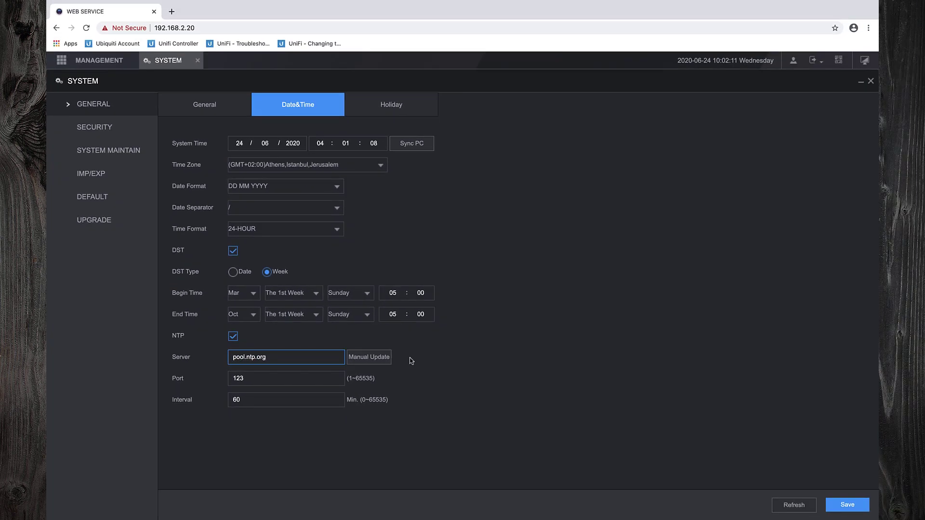
pyautogui.click(847, 505)
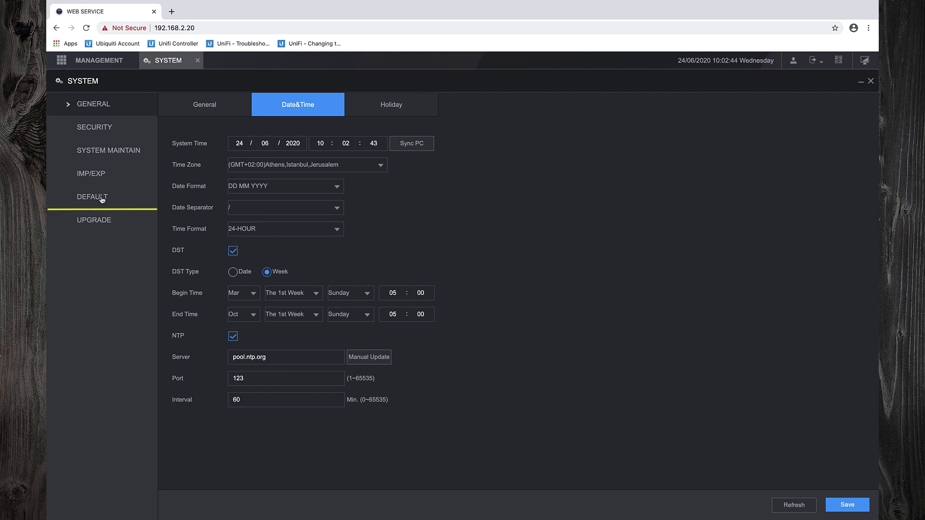
# - Start a Factory Default reset but cancel it, then close the System settings
pyautogui.click(102, 199)
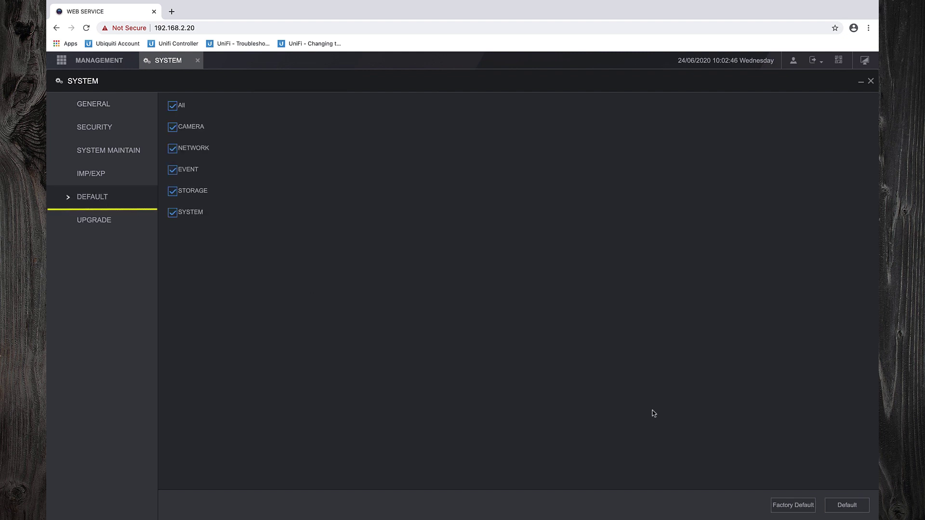
pyautogui.click(802, 506)
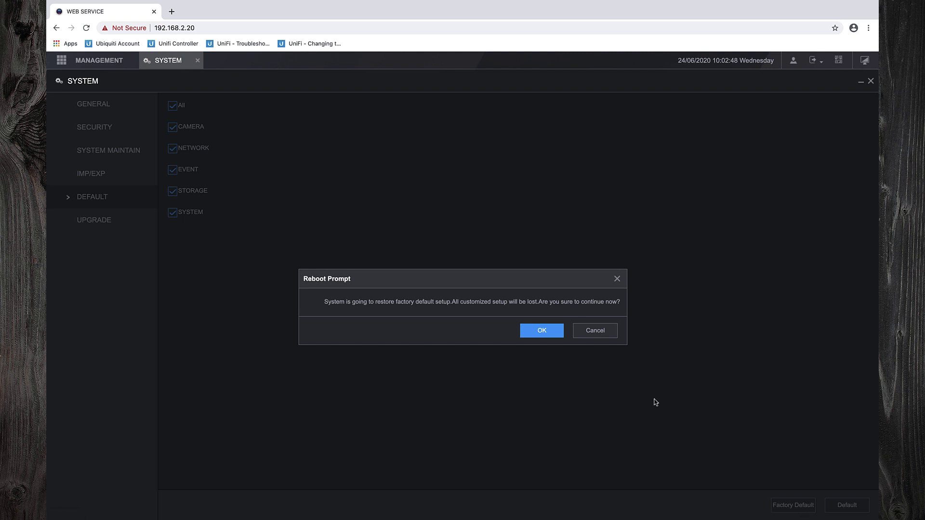
pyautogui.click(593, 336)
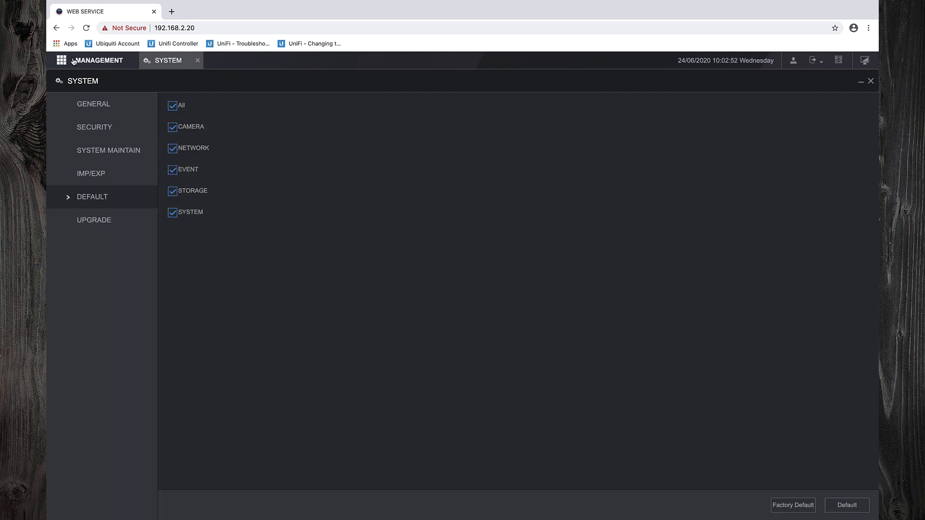
pyautogui.click(197, 61)
pyautogui.click(99, 61)
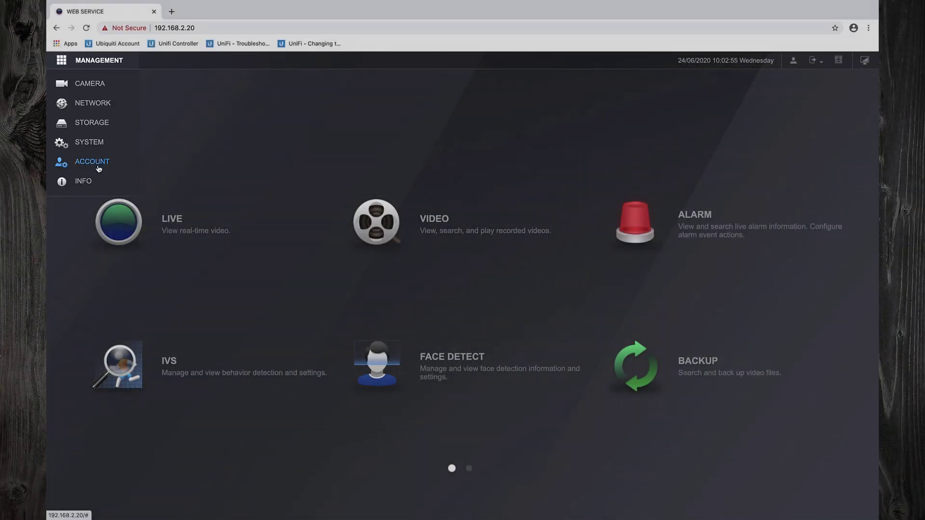
# - Add a new account named 'user' with a password, in group user
pyautogui.click(92, 162)
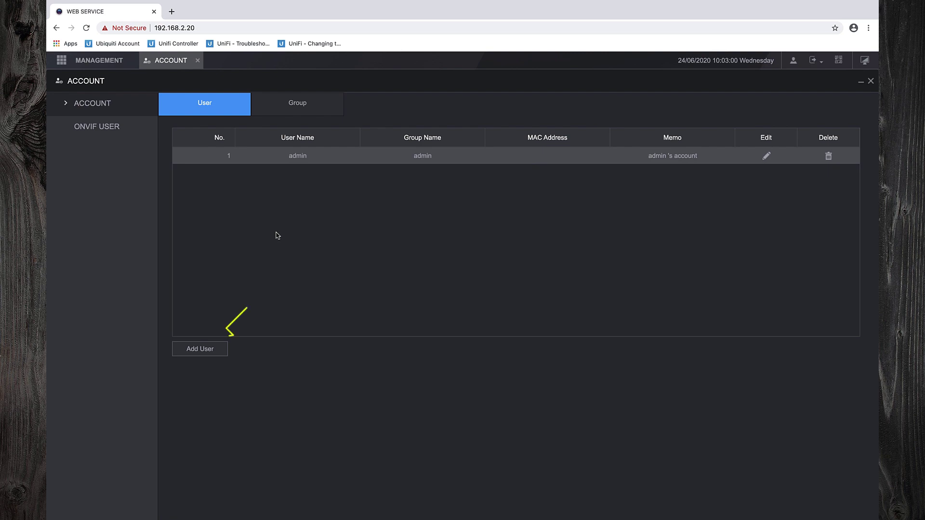
pyautogui.click(220, 351)
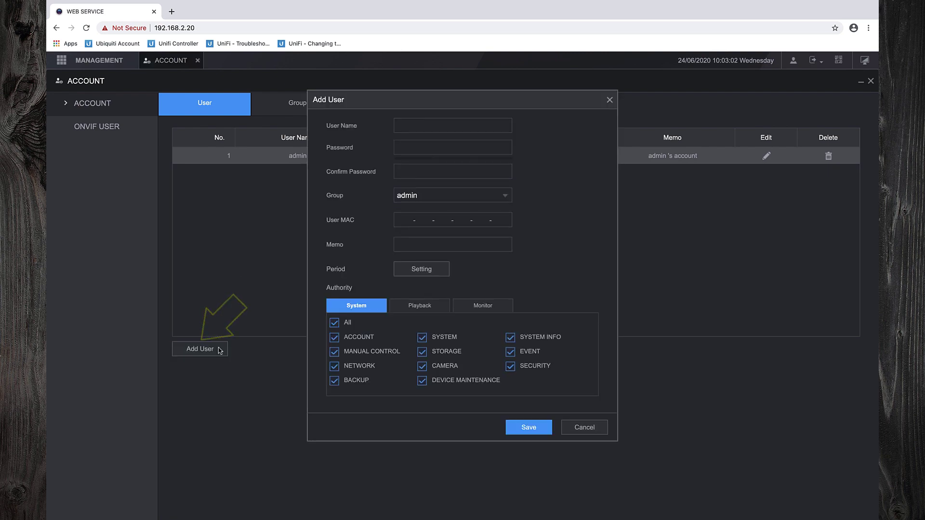
pyautogui.click(409, 128)
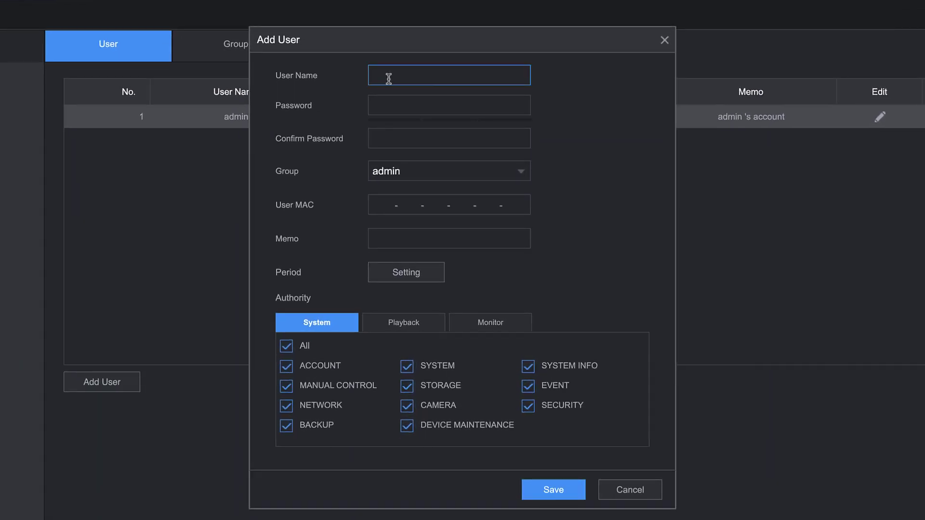
pyautogui.write('user')
pyautogui.press('Tab')
pyautogui.write('123')
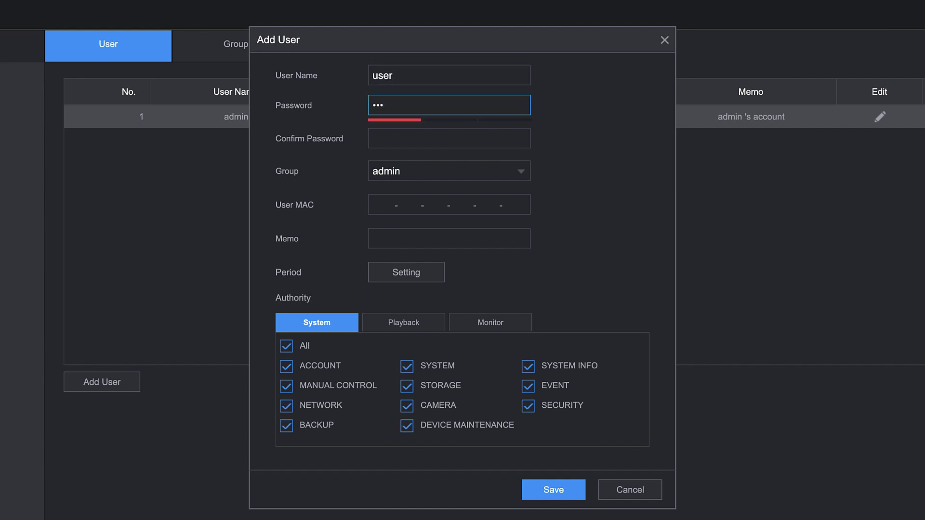
pyautogui.write('4567890123')
pyautogui.click(393, 134)
pyautogui.write('123456')
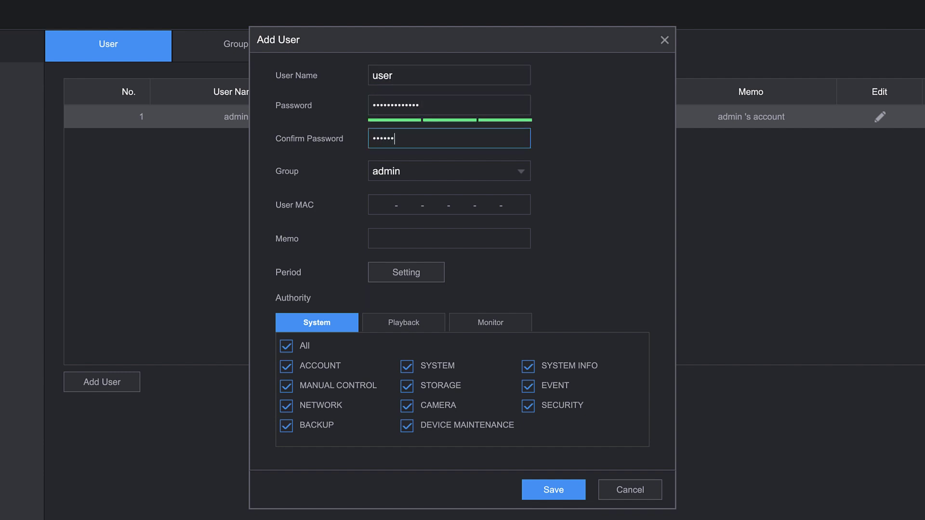
pyautogui.write('7890123')
pyautogui.click(440, 173)
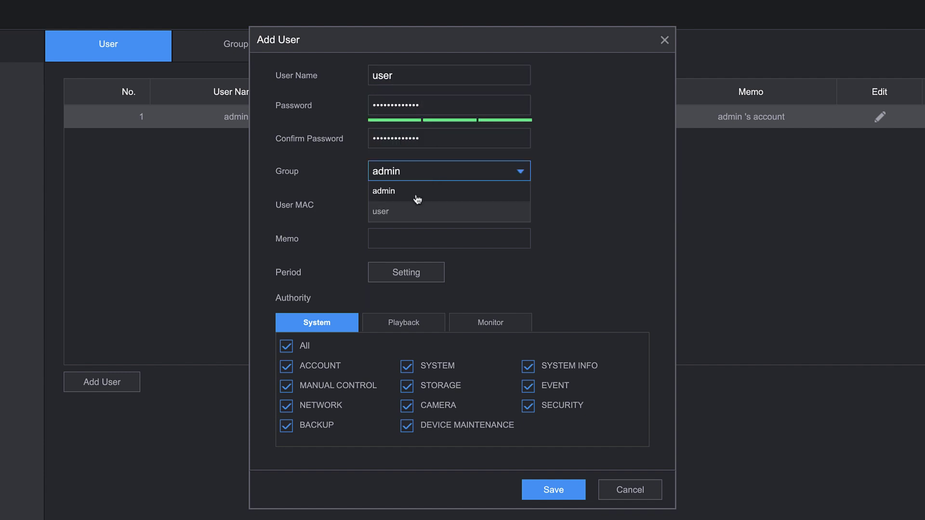
pyautogui.click(407, 212)
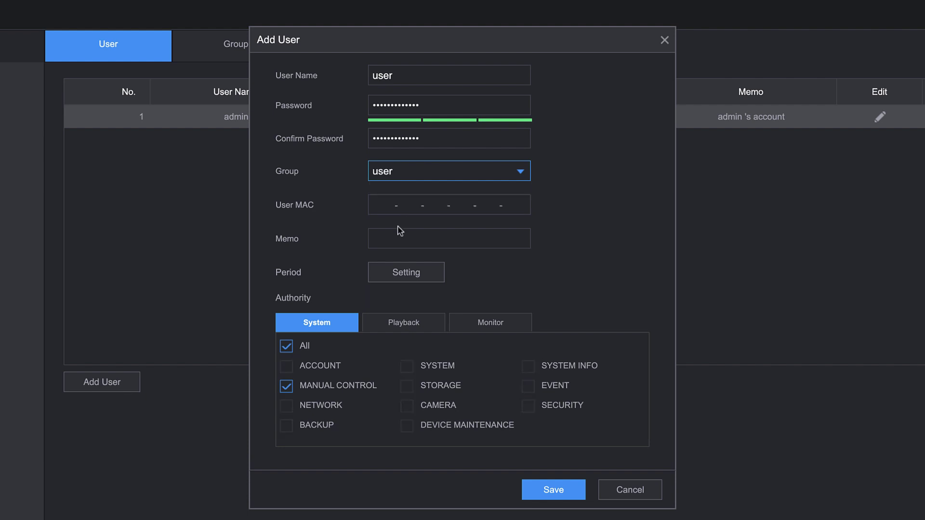
# - Remove all system rights and deny channels 3 and 16 for Playback and Monitor, then save
pyautogui.click(288, 347)
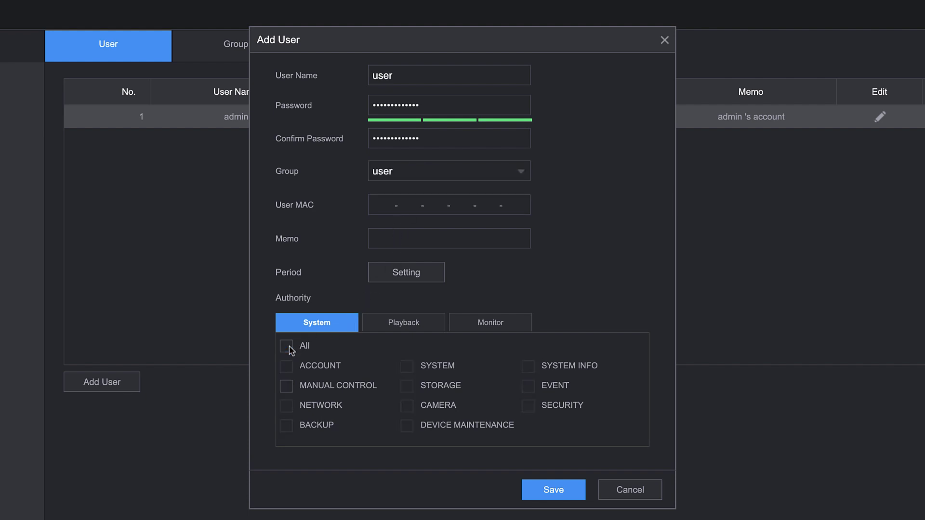
pyautogui.click(389, 322)
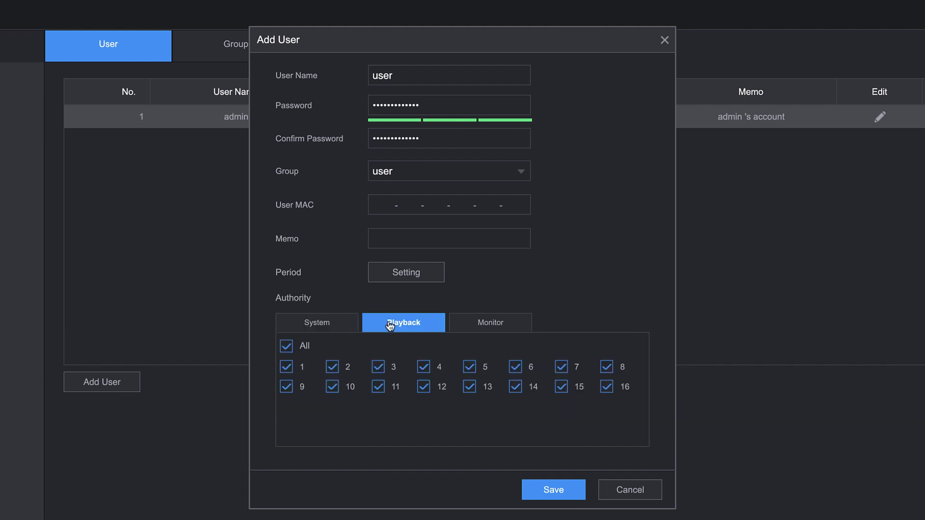
pyautogui.click(380, 367)
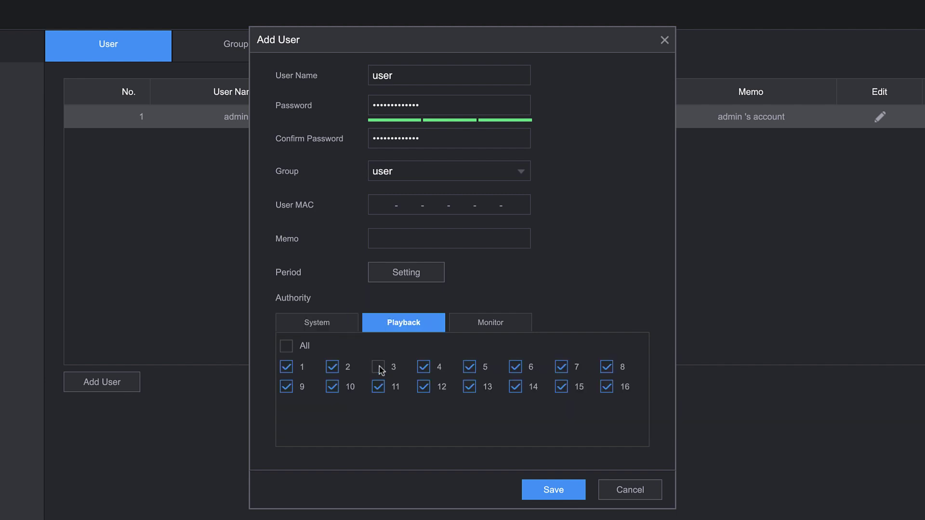
pyautogui.click(608, 388)
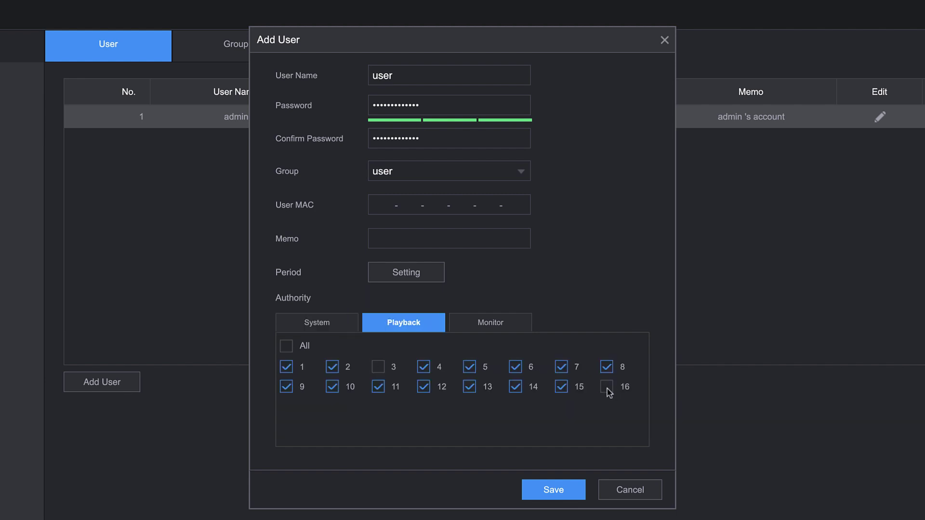
pyautogui.click(490, 323)
pyautogui.click(377, 367)
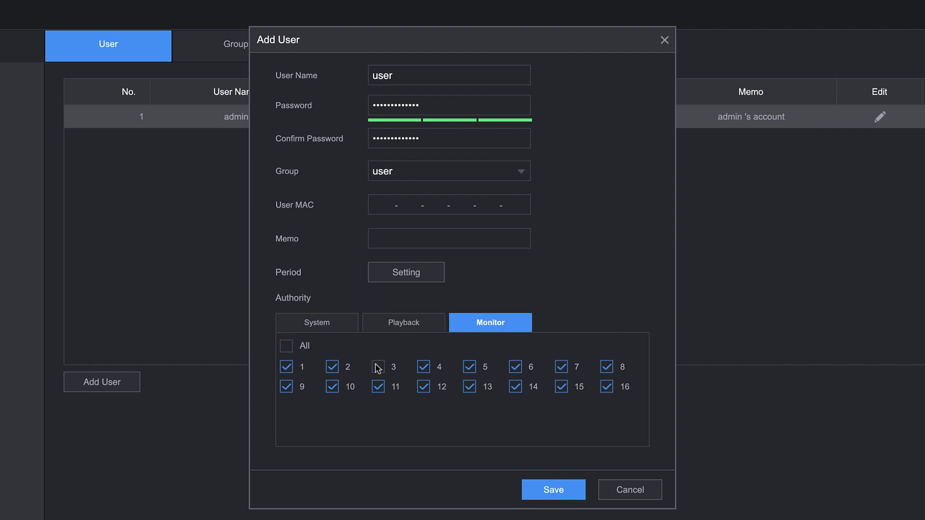
pyautogui.click(613, 388)
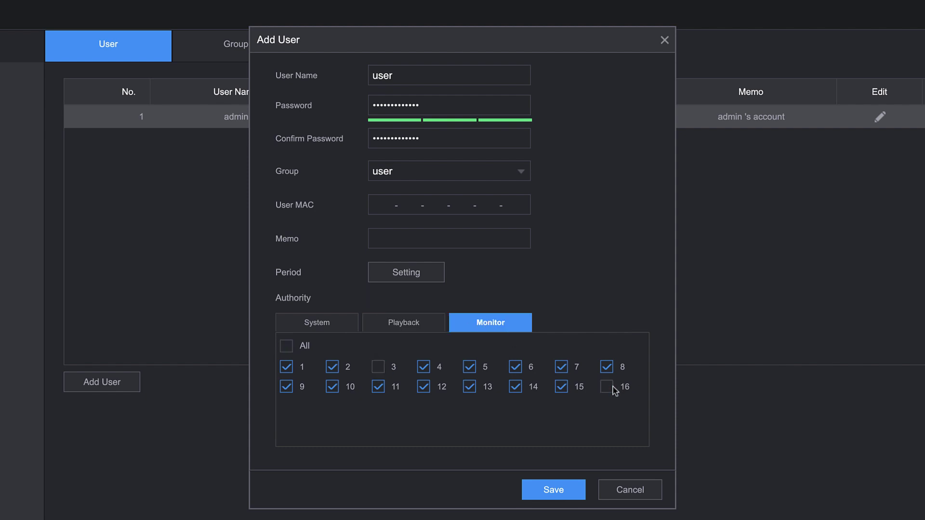
pyautogui.click(562, 490)
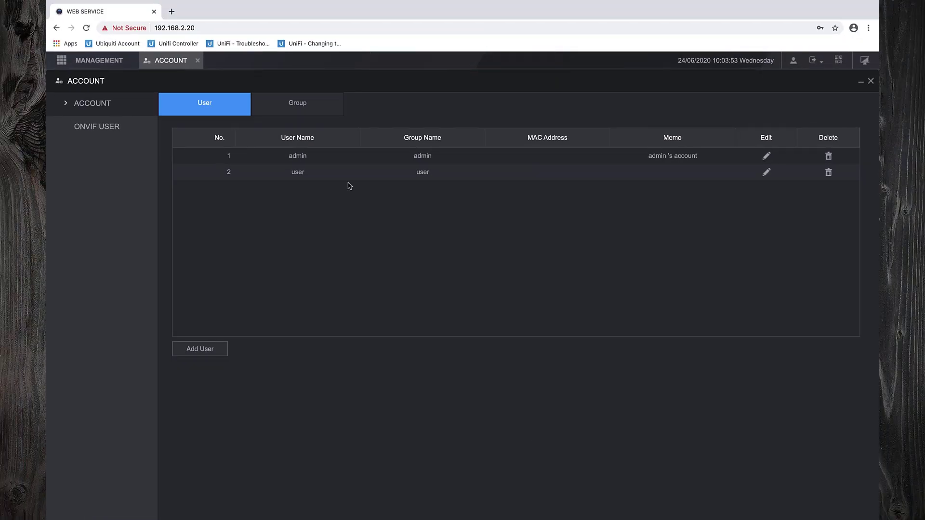
# - Close the account settings and the LIVE view, then log out of the recorder
pyautogui.click(198, 60)
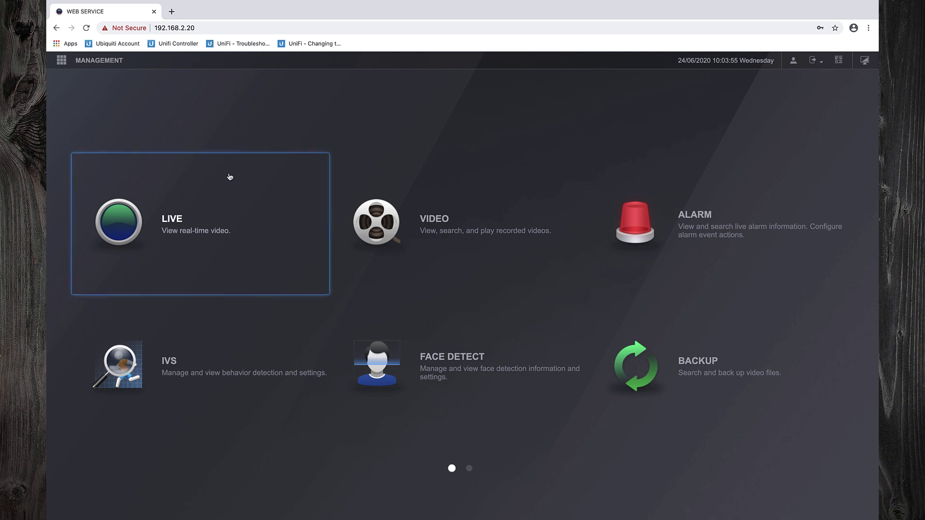
pyautogui.click(191, 220)
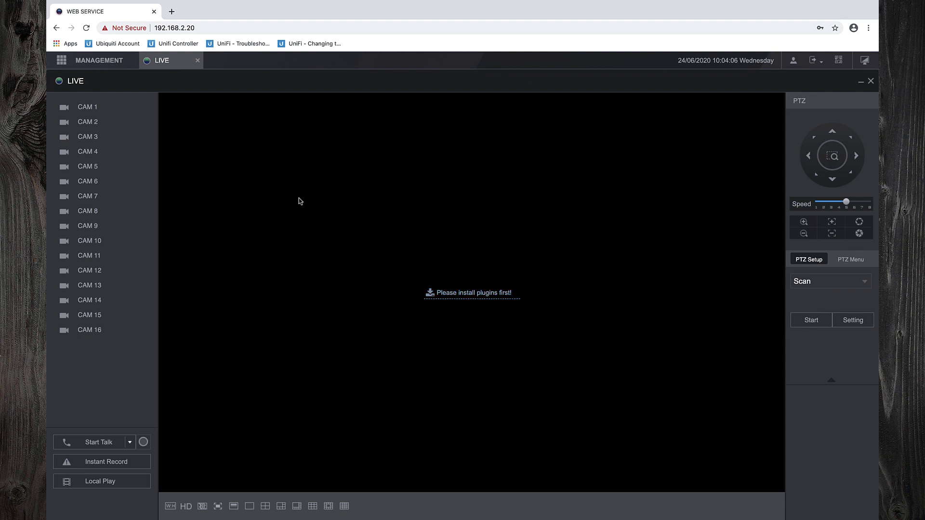
pyautogui.click(198, 61)
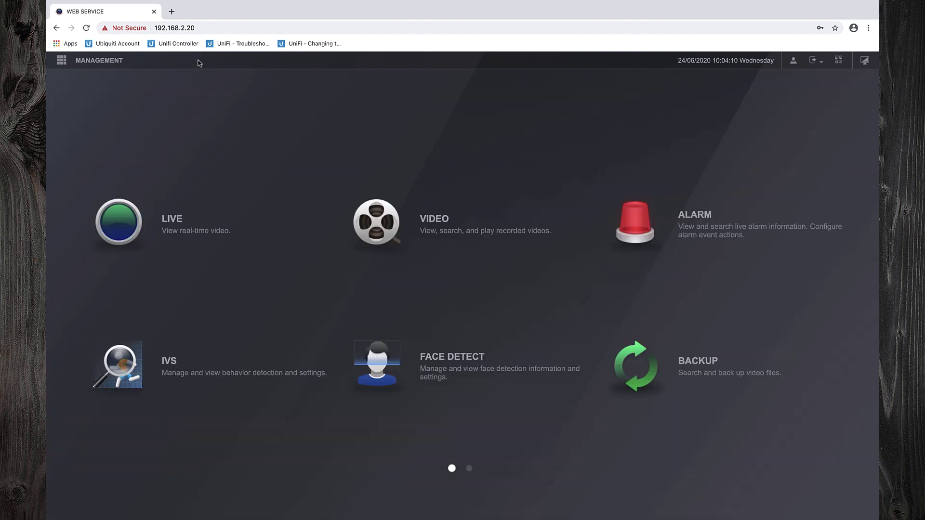
pyautogui.click(814, 61)
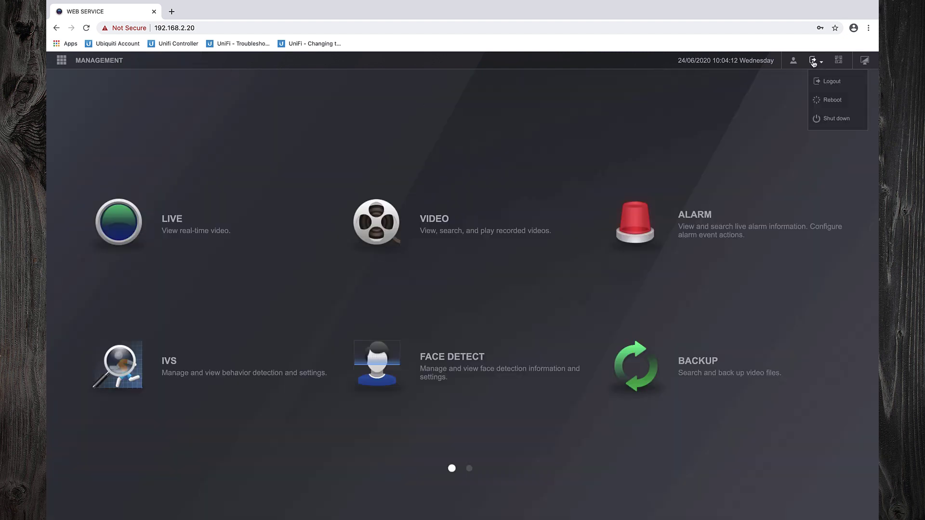
pyautogui.click(828, 88)
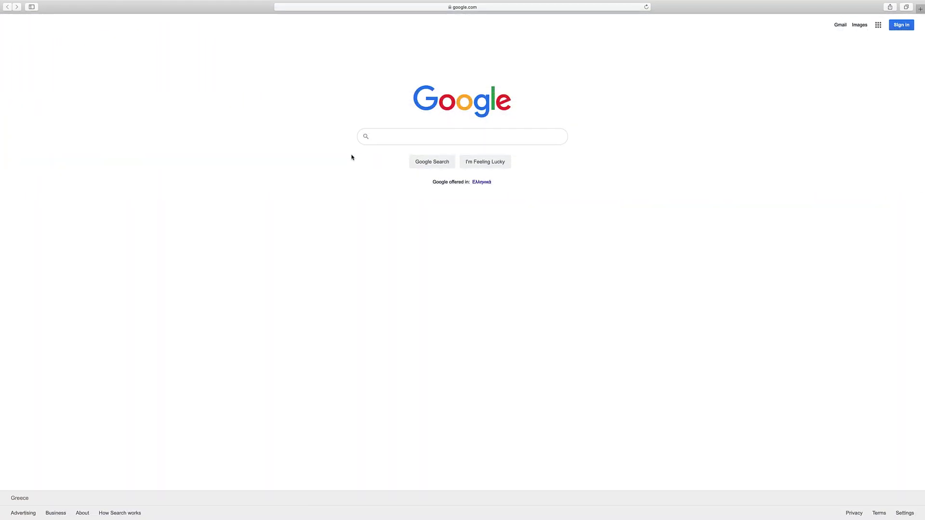
# - Search Google for 'dahua security', open dahuasecurity.com and dismiss the cookie banner
pyautogui.write('dahua security')
pyautogui.press('Return')
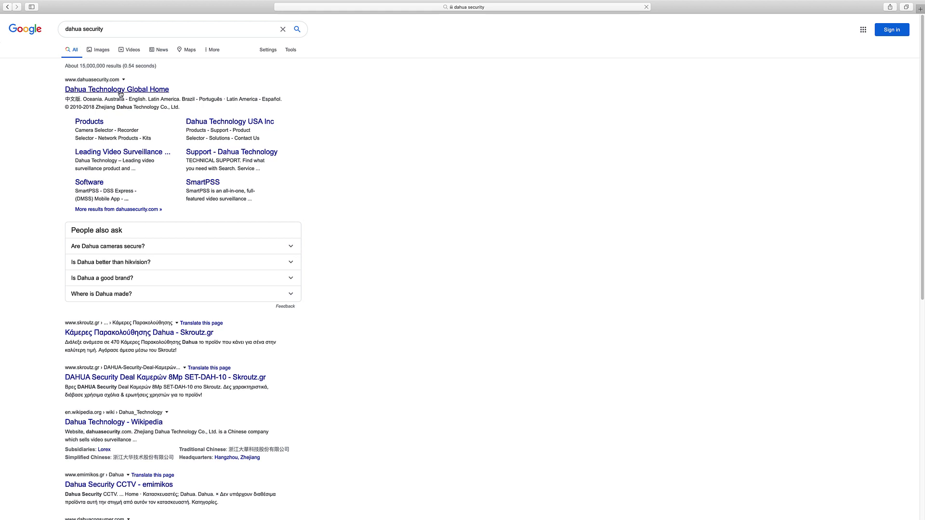
pyautogui.click(121, 93)
pyautogui.click(531, 29)
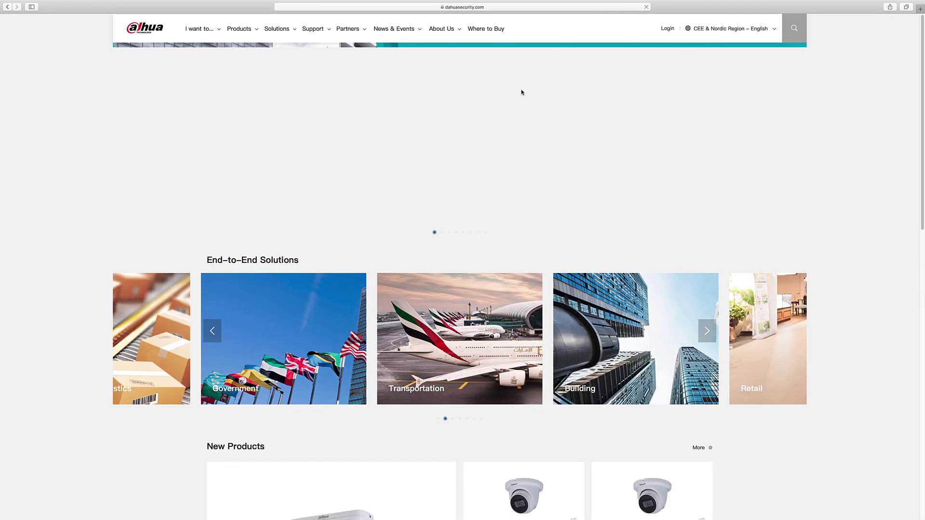
# - Go to Support > Download Center and show the SmartPSS software downloads
pyautogui.moveTo(320, 30)
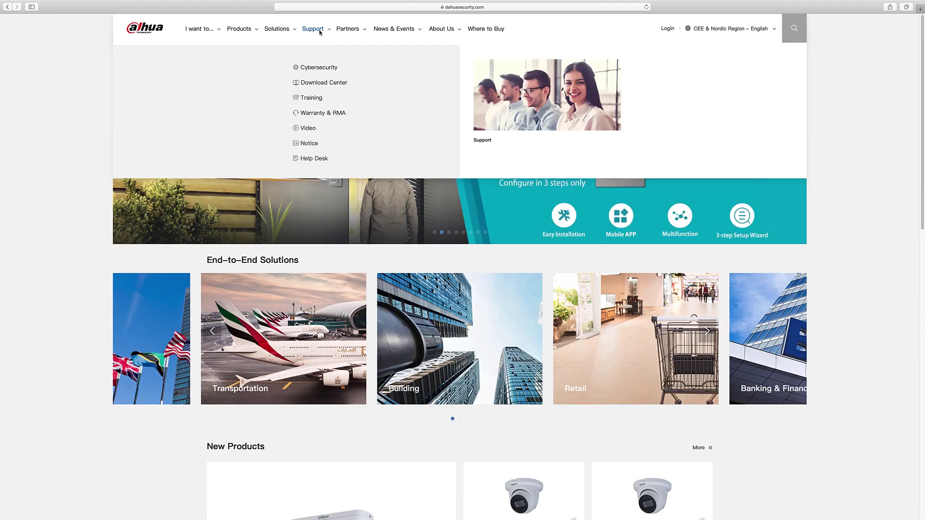
pyautogui.click(316, 83)
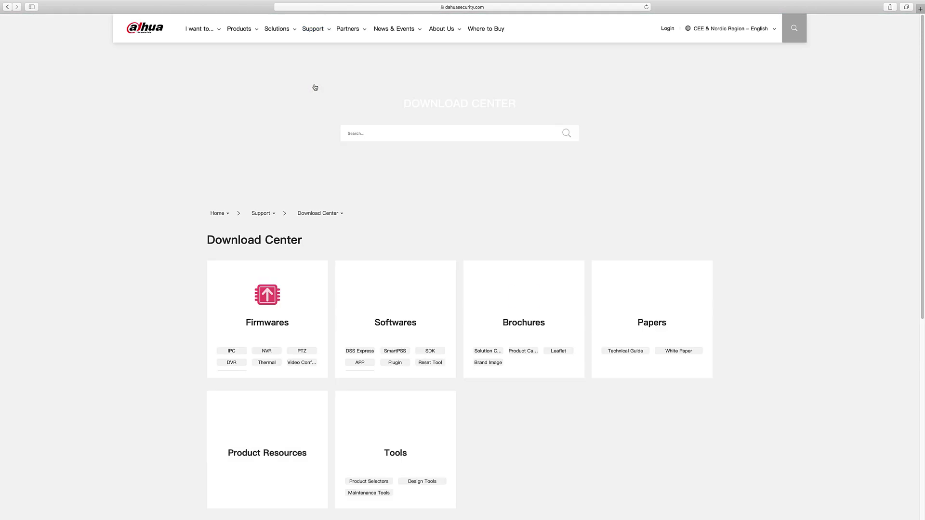
pyautogui.click(393, 350)
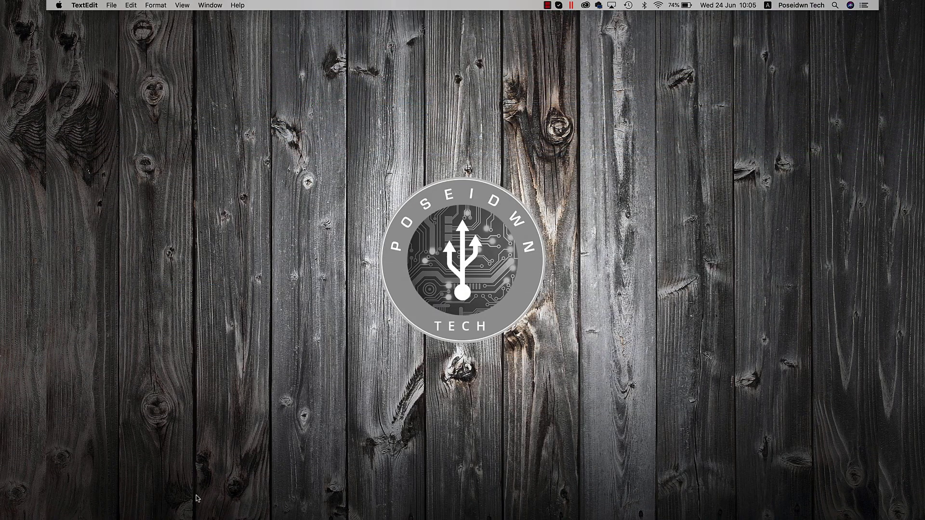
# - Launch SmartPSS from Launchpad, log in with the saved admin account, and open Devices
pyautogui.click(197, 498)
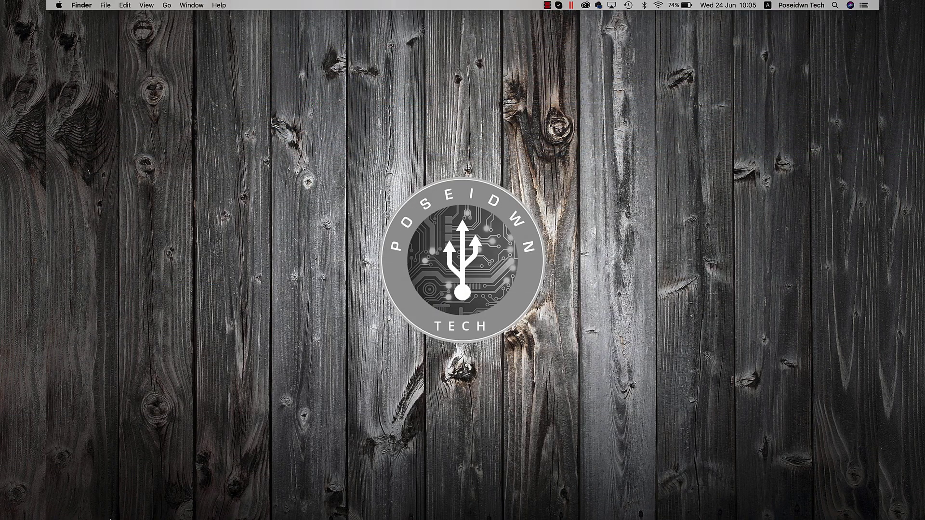
pyautogui.click(127, 505)
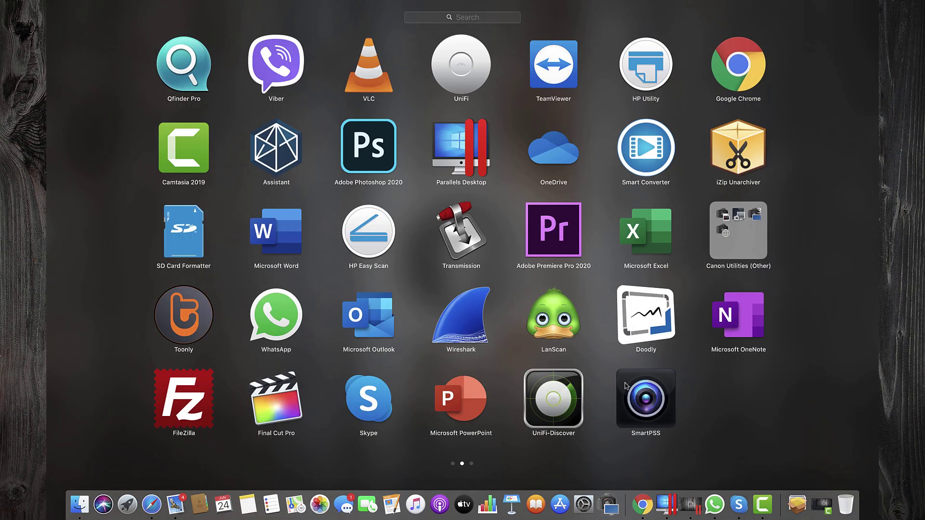
pyautogui.click(647, 396)
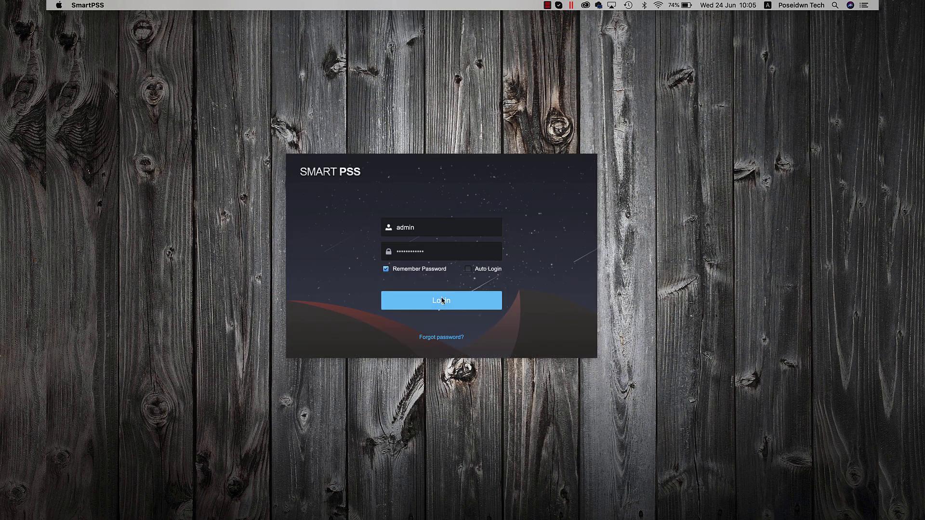
pyautogui.click(441, 300)
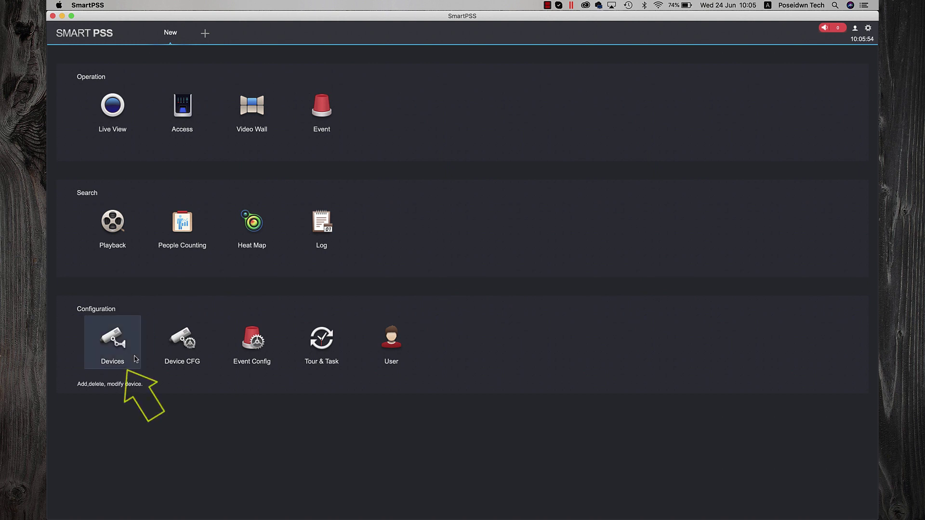
pyautogui.click(112, 336)
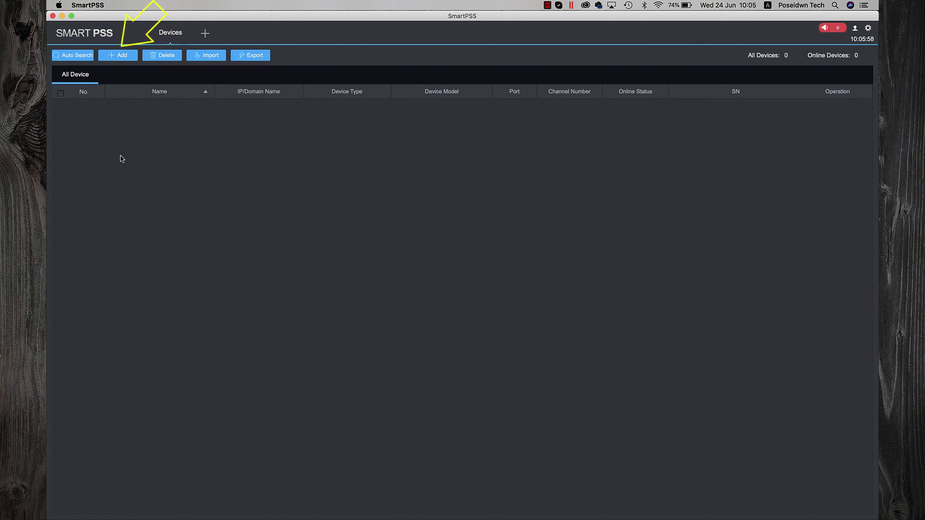
# - Start a manual add for device 'Poseidwn Tech' using SN method and paste the recorder's serial
pyautogui.click(119, 56)
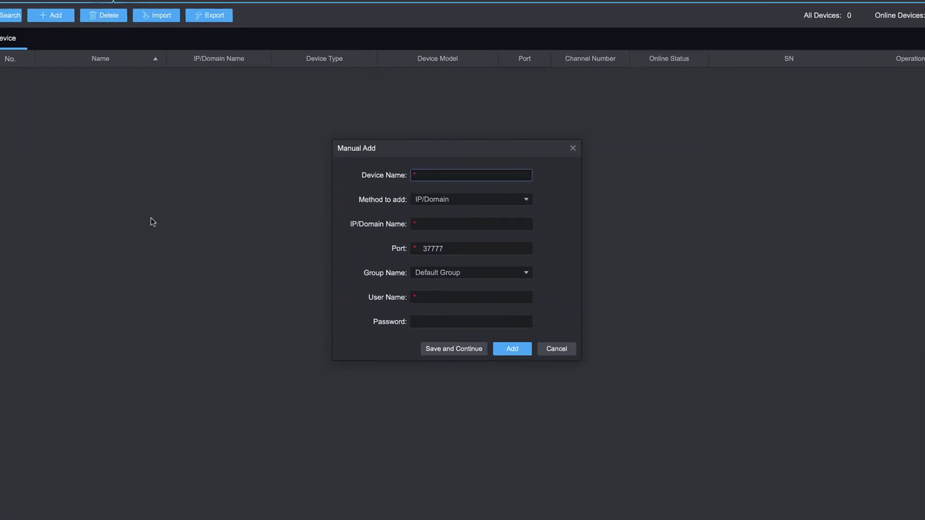
pyautogui.write('P')
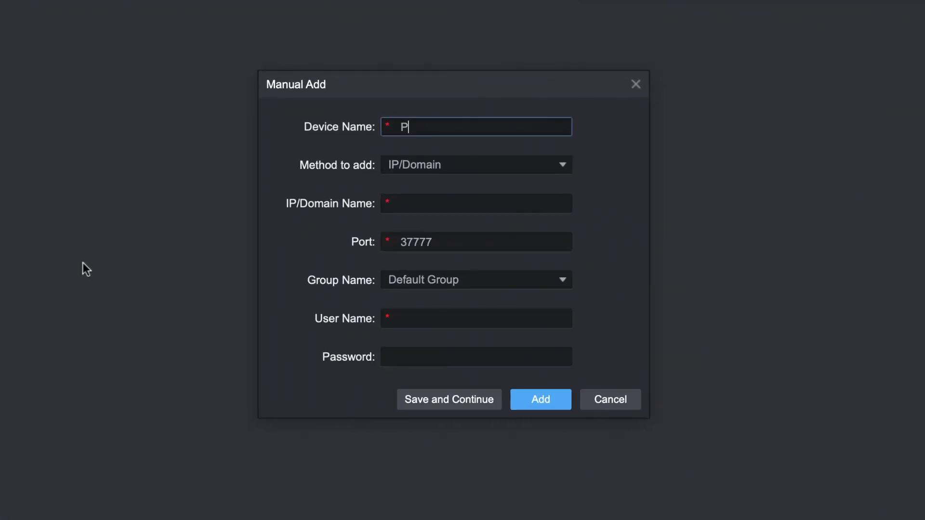
pyautogui.write('oseidwn Tech')
pyautogui.click(477, 165)
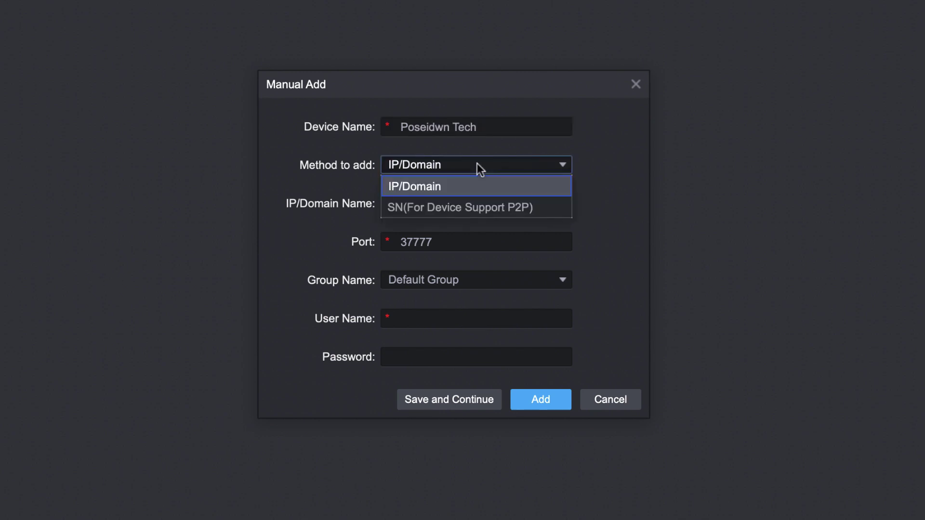
pyautogui.click(467, 207)
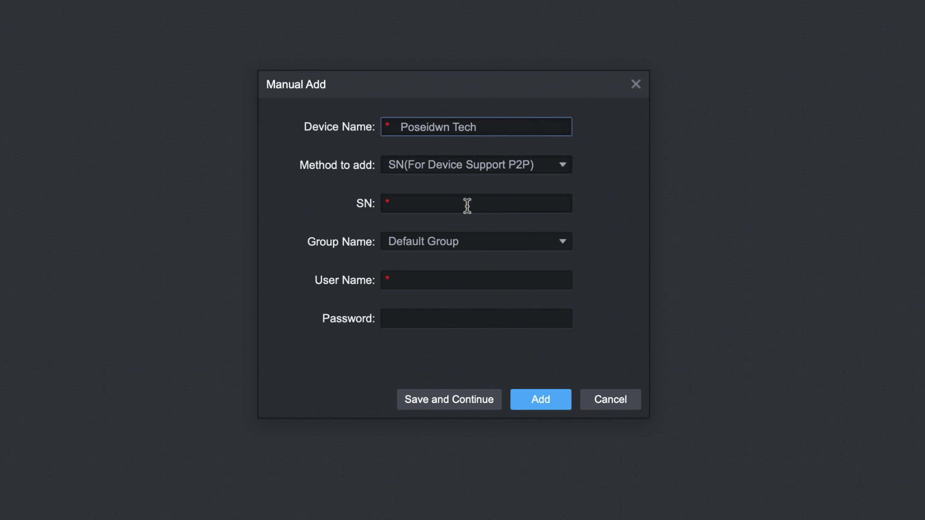
pyautogui.click(467, 204)
pyautogui.rightClick(467, 206)
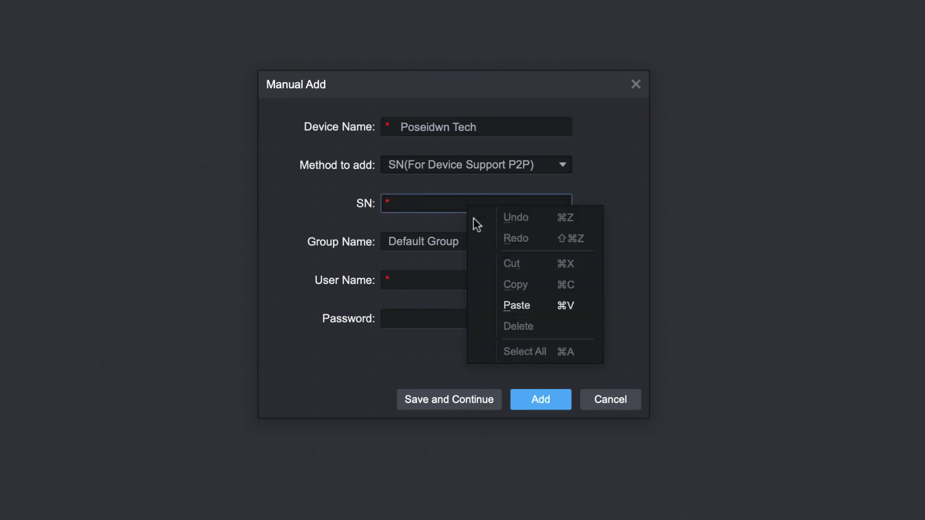
pyautogui.click(513, 305)
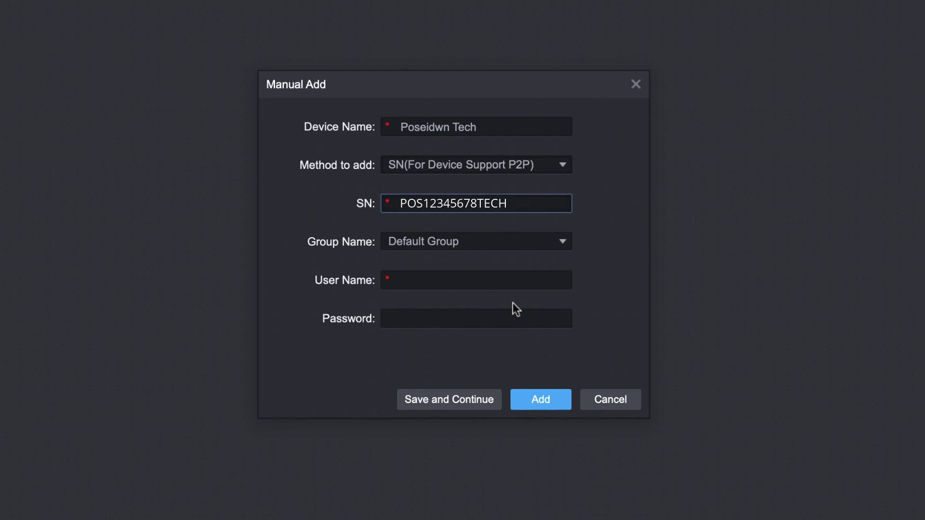
# - Enter user admin with the recorder's password, add the device, and close the Devices tab
pyautogui.click(512, 283)
pyautogui.write('admin')
pyautogui.press('Tab')
pyautogui.write('************')
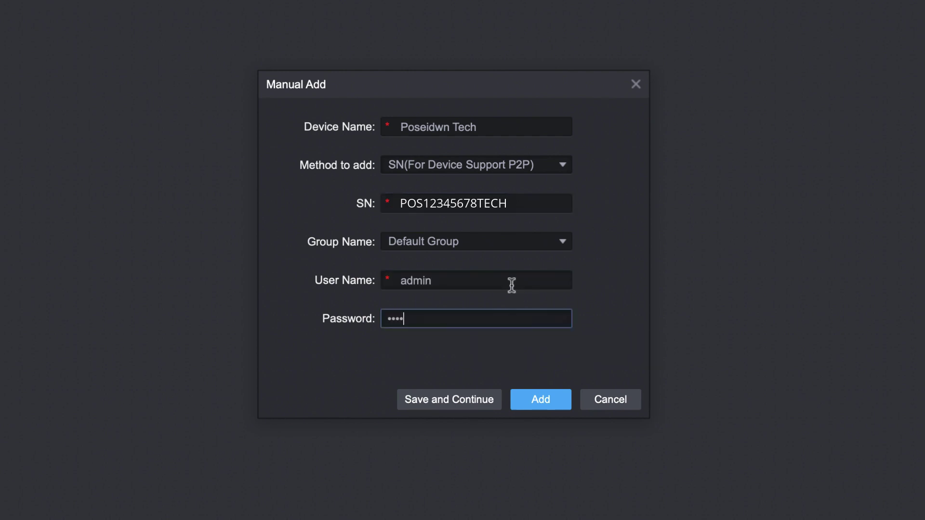
pyautogui.click(538, 400)
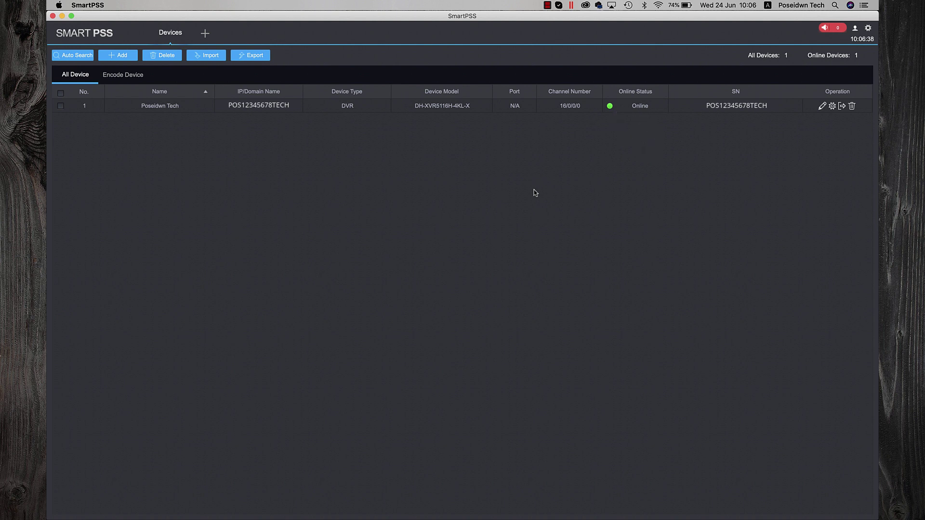
pyautogui.click(190, 28)
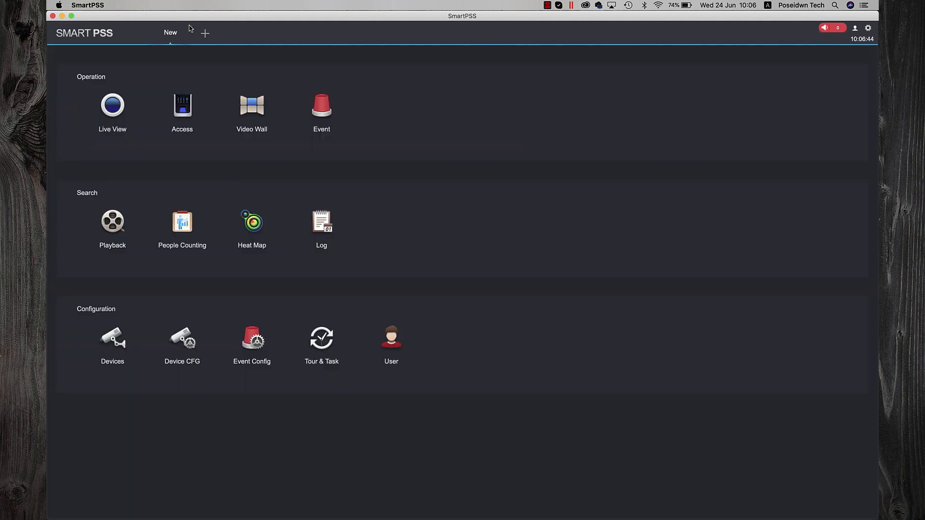